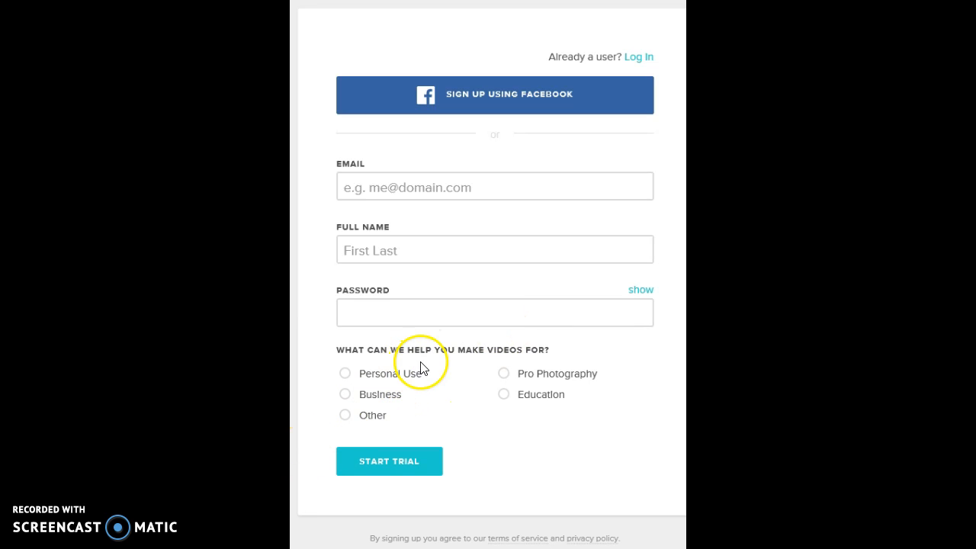
{"action": "left_click", "coordinate": [513, 299]}
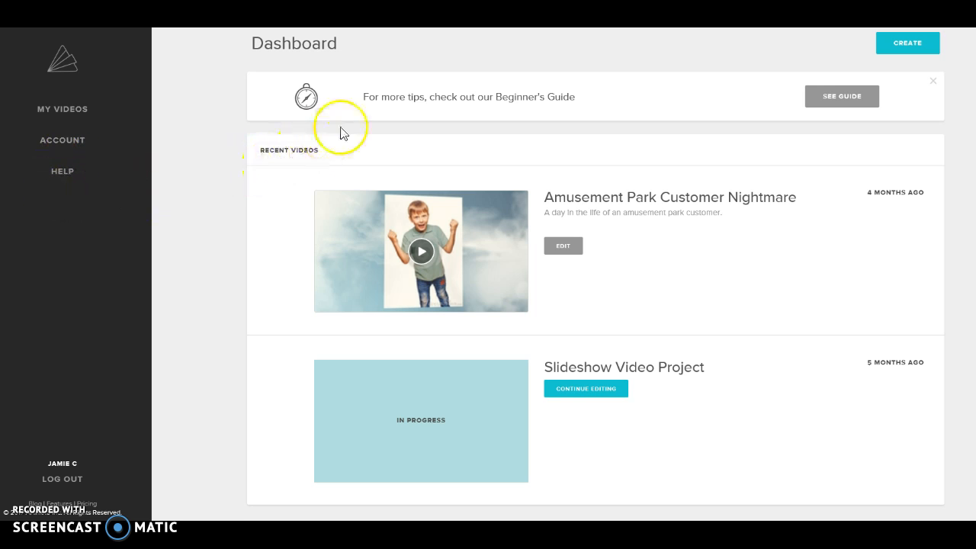
Step: Start creating a new slideshow video
{"action": "left_click", "coordinate": [881, 48]}
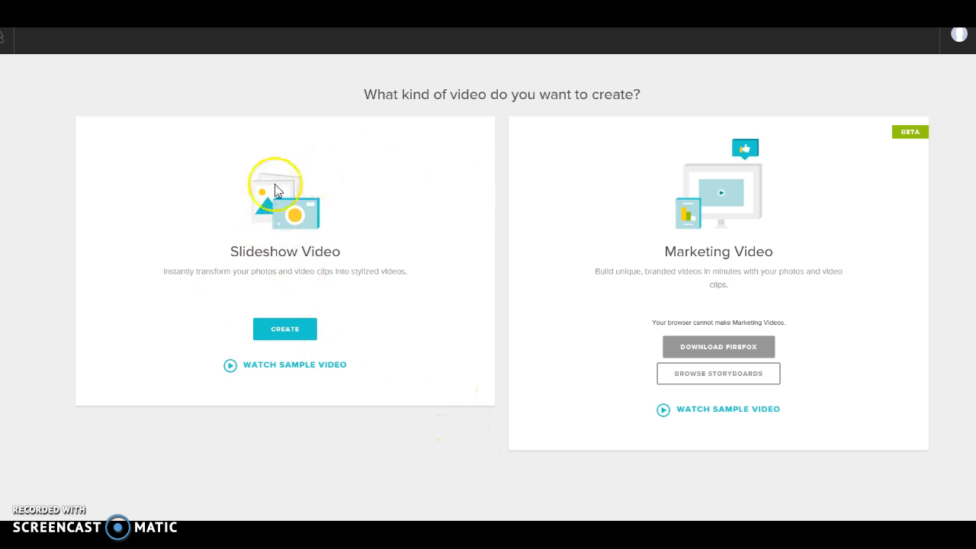
{"action": "left_click", "coordinate": [294, 341]}
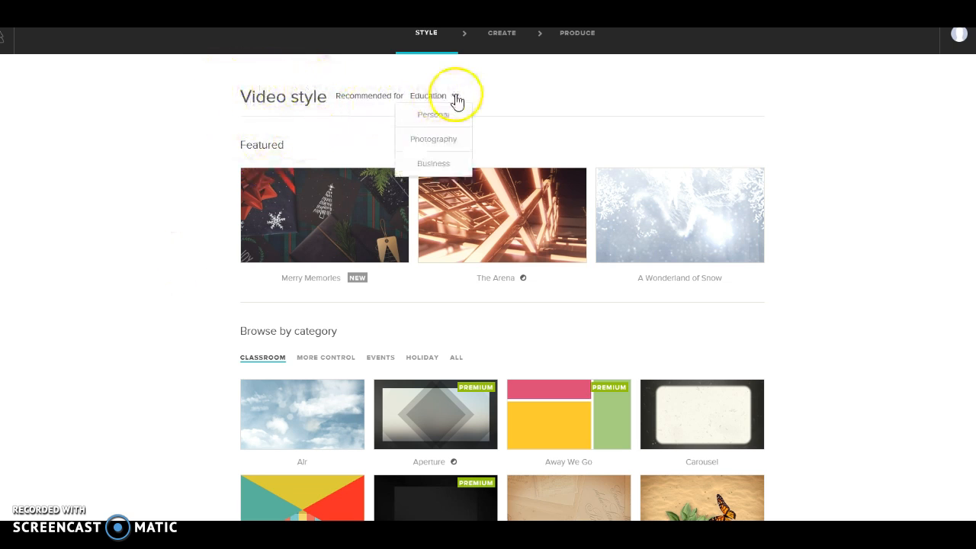
Step: Look through the recommended video styles and browse the full selection in the Holiday category
{"action": "mouse_move", "coordinate": [432, 101]}
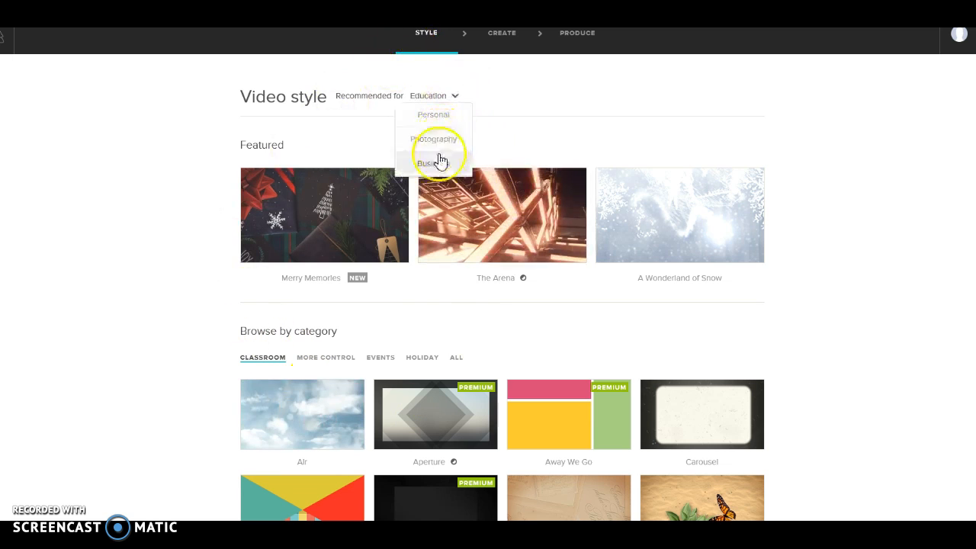
{"action": "scroll", "coordinate": [346, 366], "scroll_direction": "down", "scroll_amount": 1}
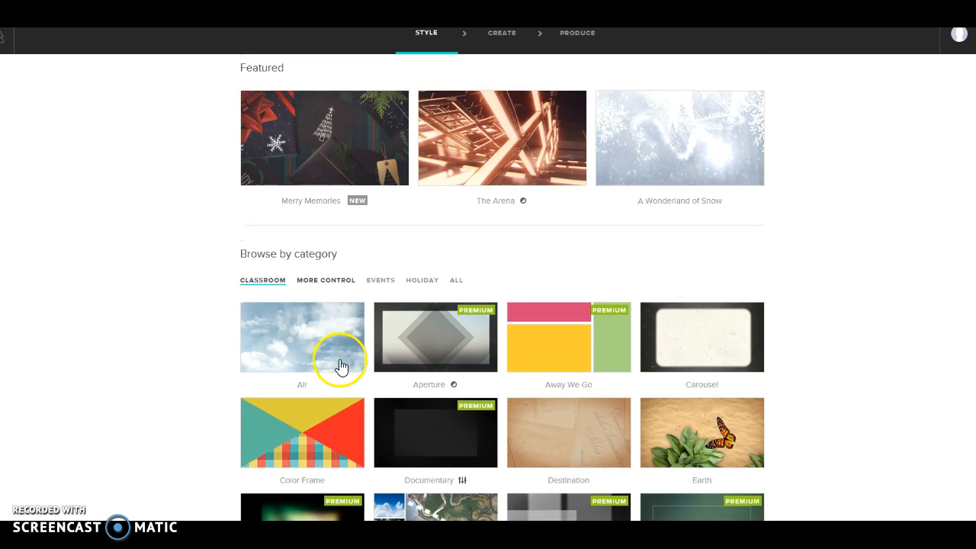
{"action": "scroll", "coordinate": [341, 367], "scroll_direction": "down", "scroll_amount": 1}
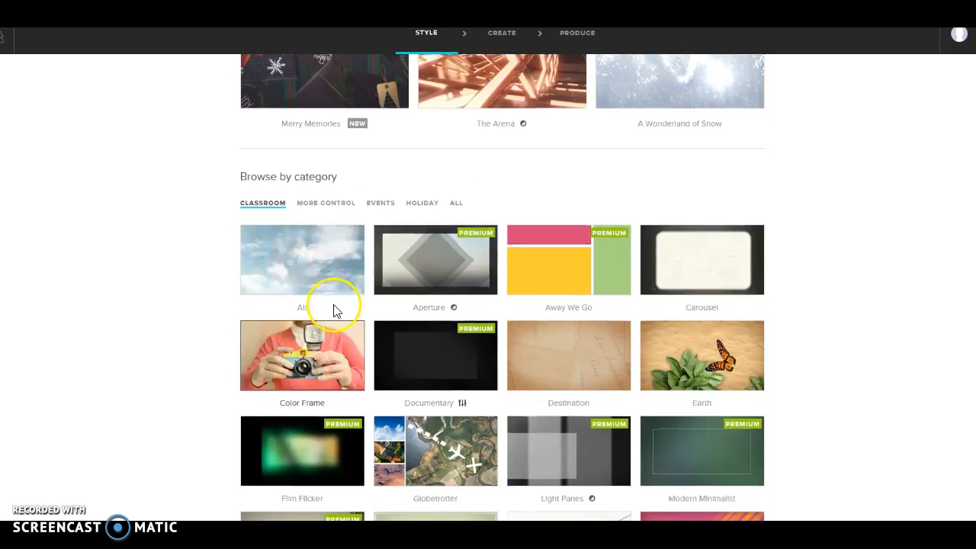
{"action": "left_click", "coordinate": [419, 205]}
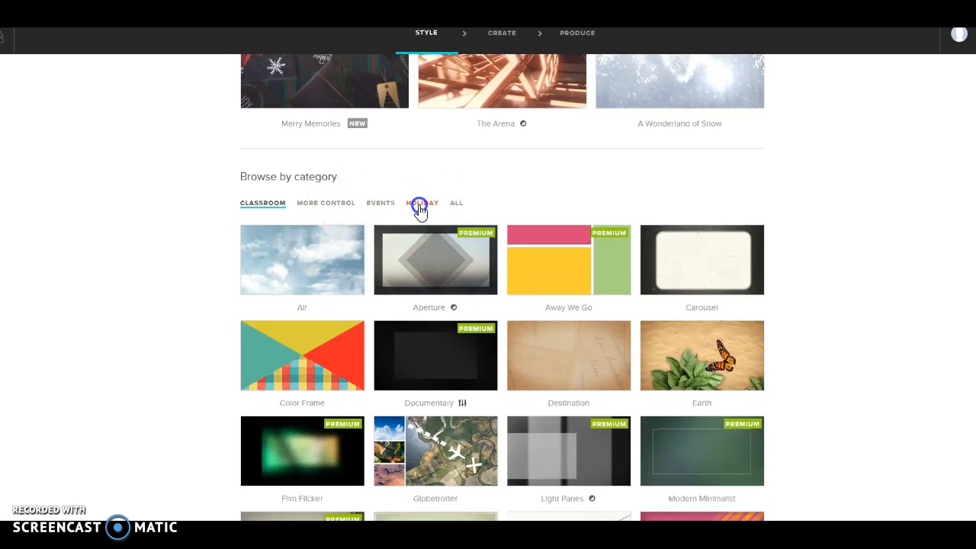
{"action": "scroll", "coordinate": [419, 261], "scroll_direction": "down", "scroll_amount": 1}
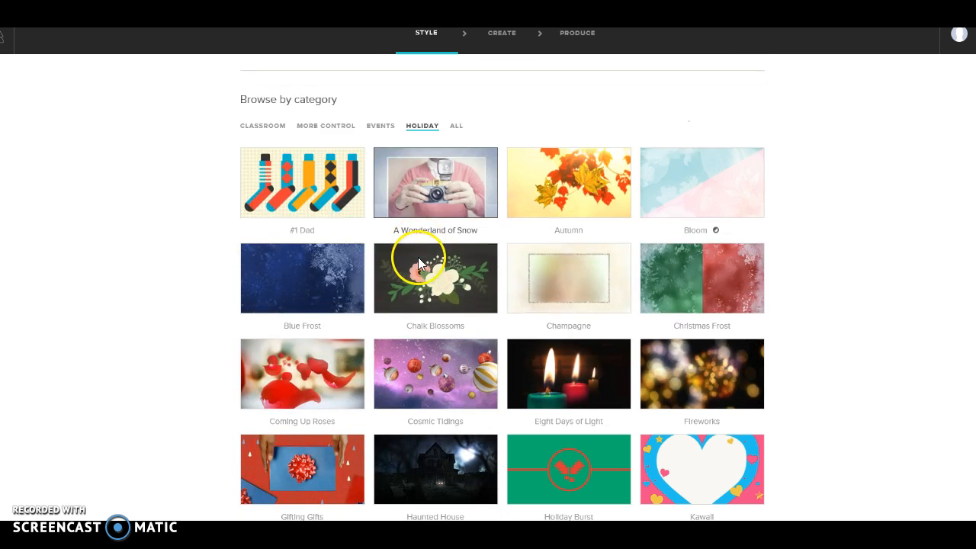
{"action": "scroll", "coordinate": [418, 263], "scroll_direction": "down", "scroll_amount": 1}
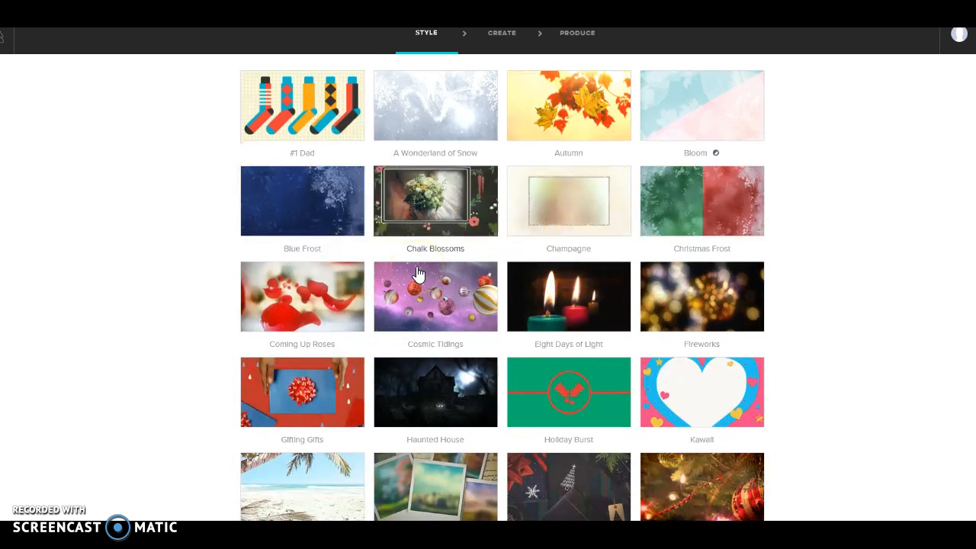
{"action": "scroll", "coordinate": [381, 335], "scroll_direction": "down", "scroll_amount": 1}
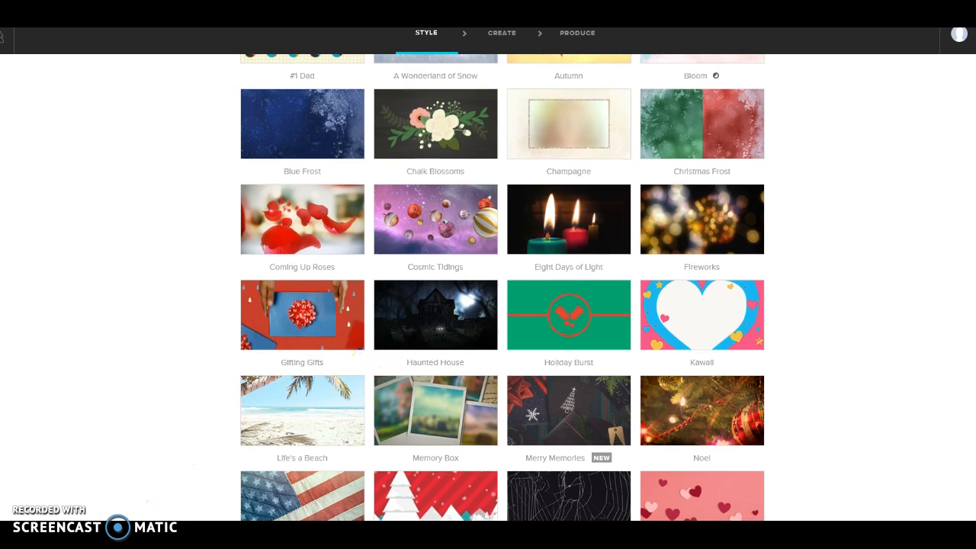
{"action": "scroll", "coordinate": [187, 172], "scroll_direction": "up", "scroll_amount": 1}
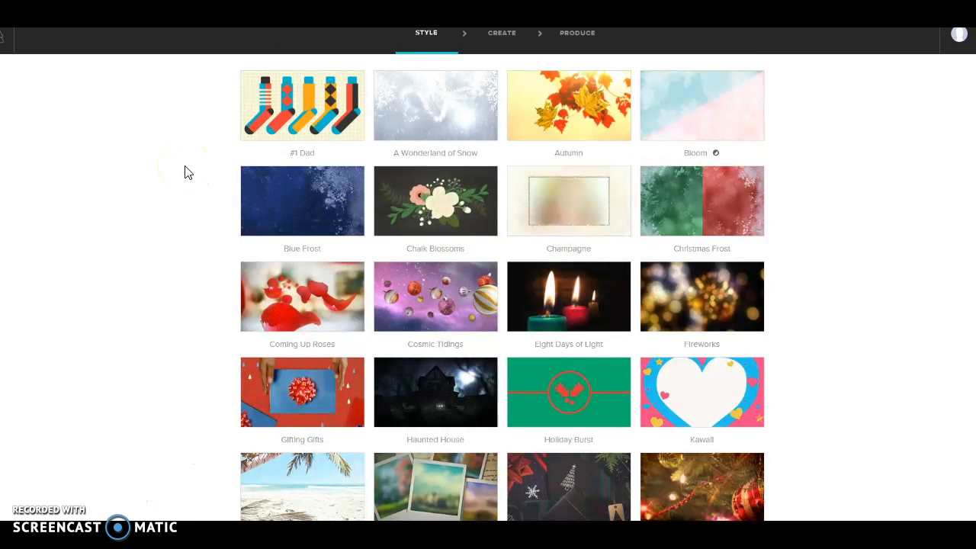
{"action": "scroll", "coordinate": [174, 193], "scroll_direction": "down", "scroll_amount": 2}
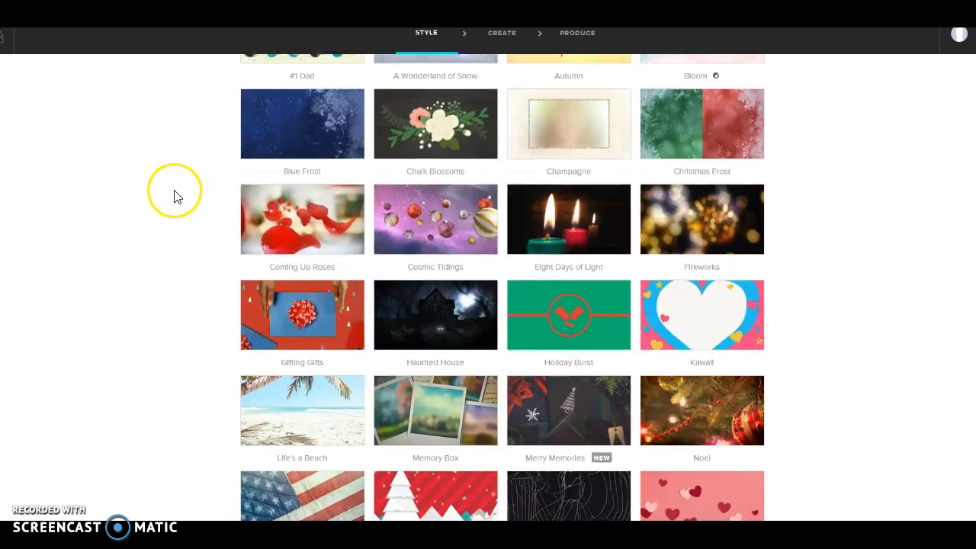
{"action": "scroll", "coordinate": [169, 200], "scroll_direction": "down", "scroll_amount": 1}
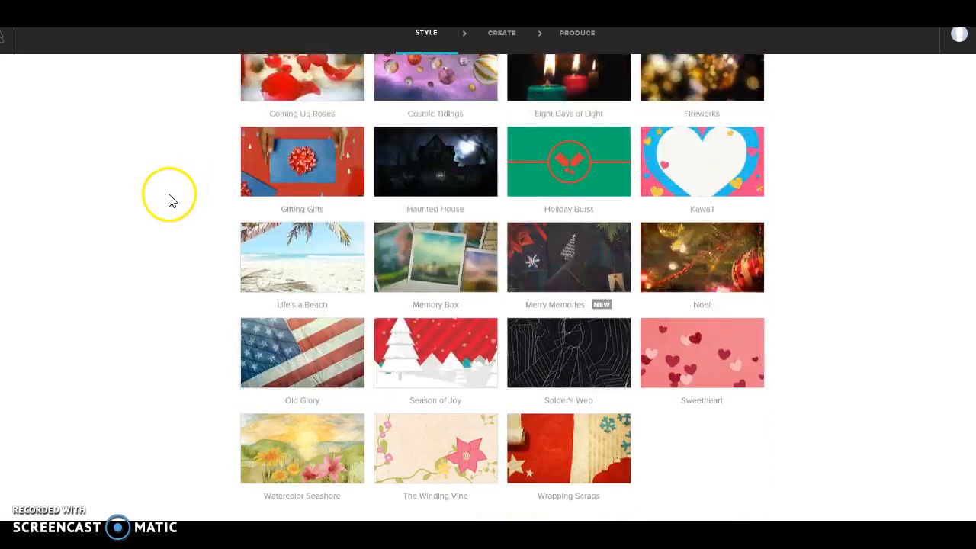
{"action": "scroll", "coordinate": [170, 200], "scroll_direction": "up", "scroll_amount": 1}
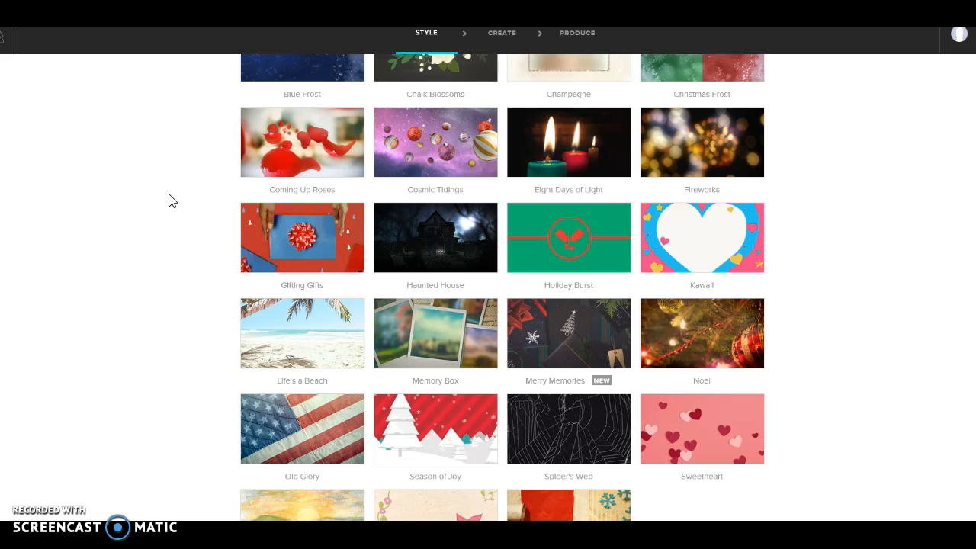
{"action": "scroll", "coordinate": [168, 201], "scroll_direction": "up", "scroll_amount": 2}
{"action": "scroll", "coordinate": [161, 201], "scroll_direction": "down", "scroll_amount": 2}
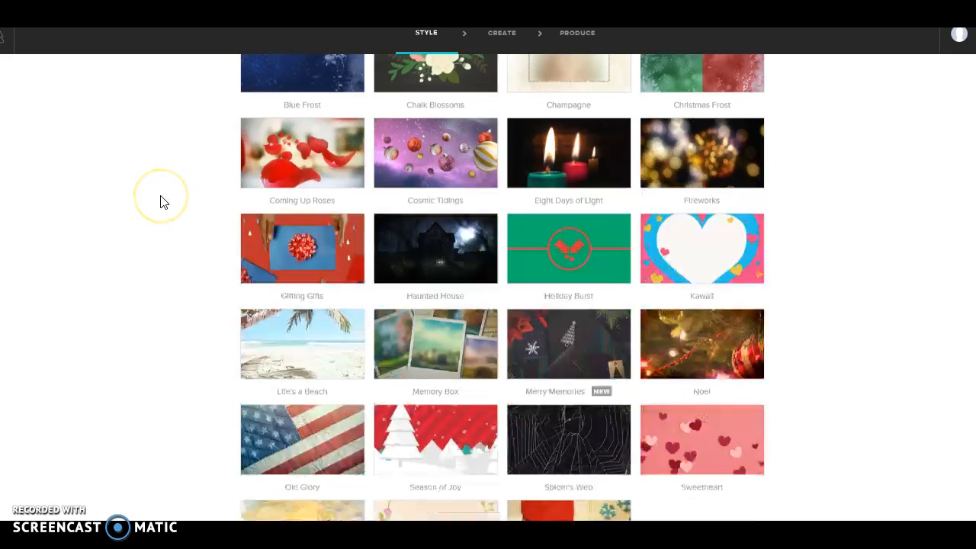
{"action": "mouse_move", "coordinate": [296, 139]}
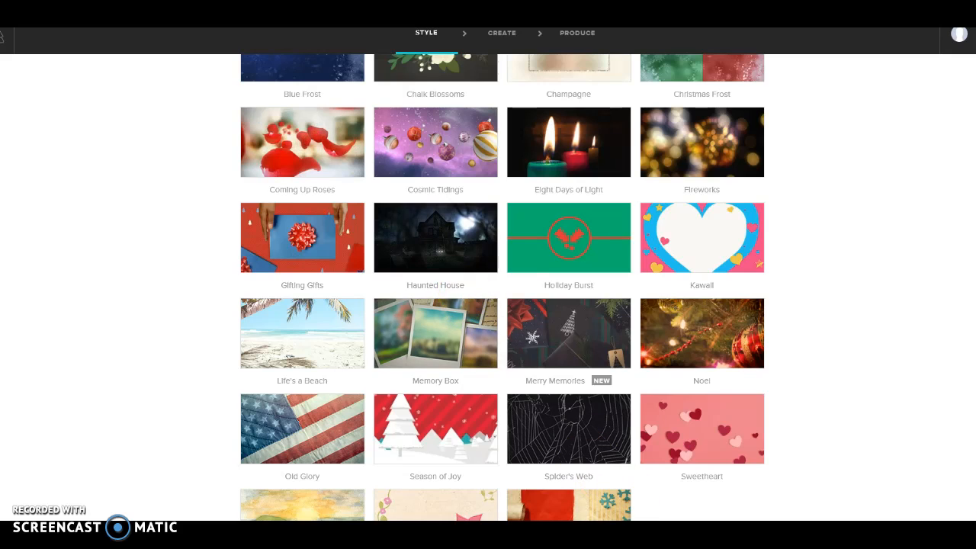
{"action": "scroll", "coordinate": [745, 458], "scroll_direction": "down", "scroll_amount": 1}
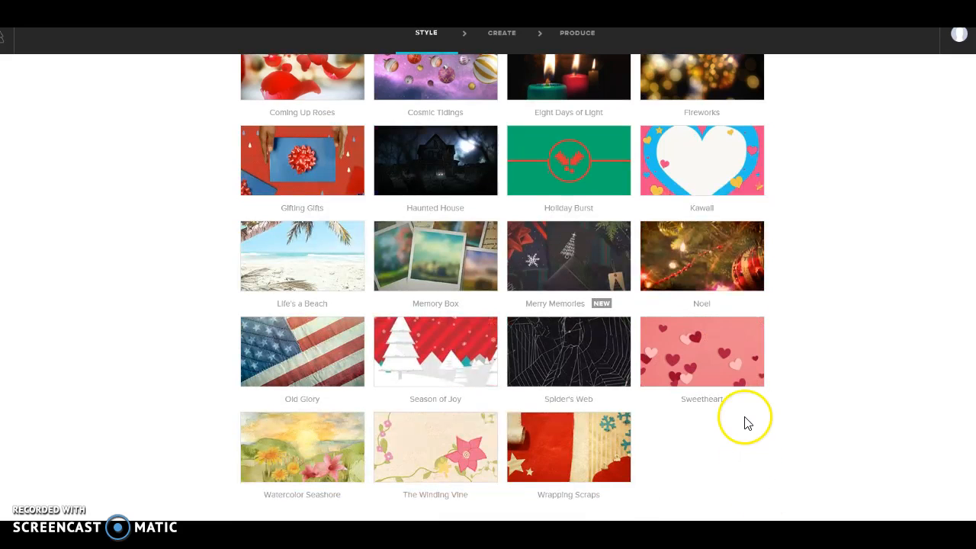
Step: Open the Sweetheart style, play part of its sample video, and create a video with that style
{"action": "left_click", "coordinate": [691, 367]}
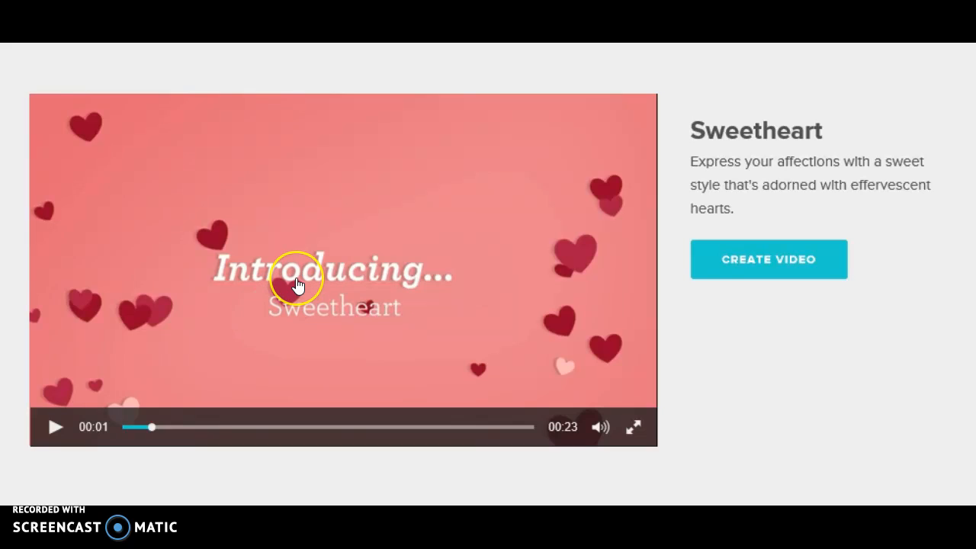
{"action": "left_click", "coordinate": [54, 436]}
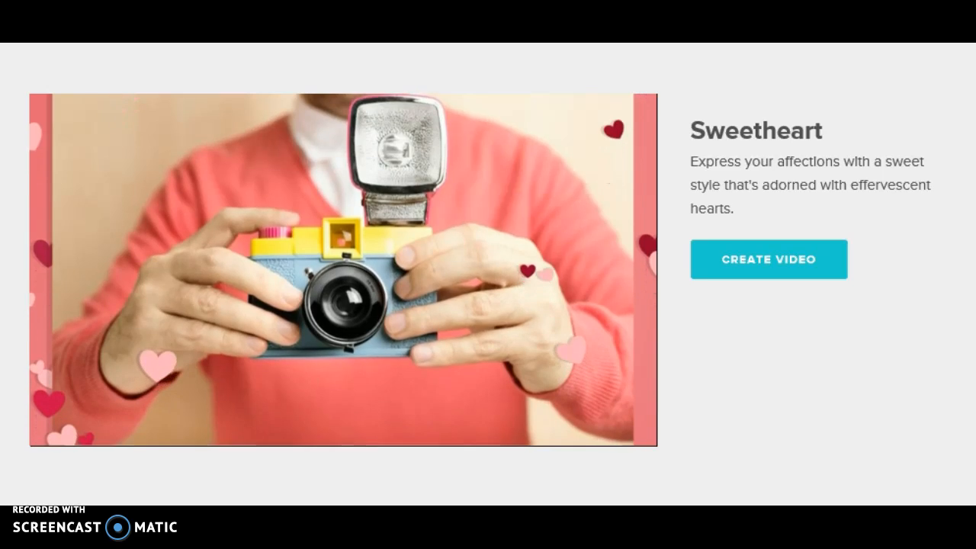
{"action": "left_click", "coordinate": [54, 426]}
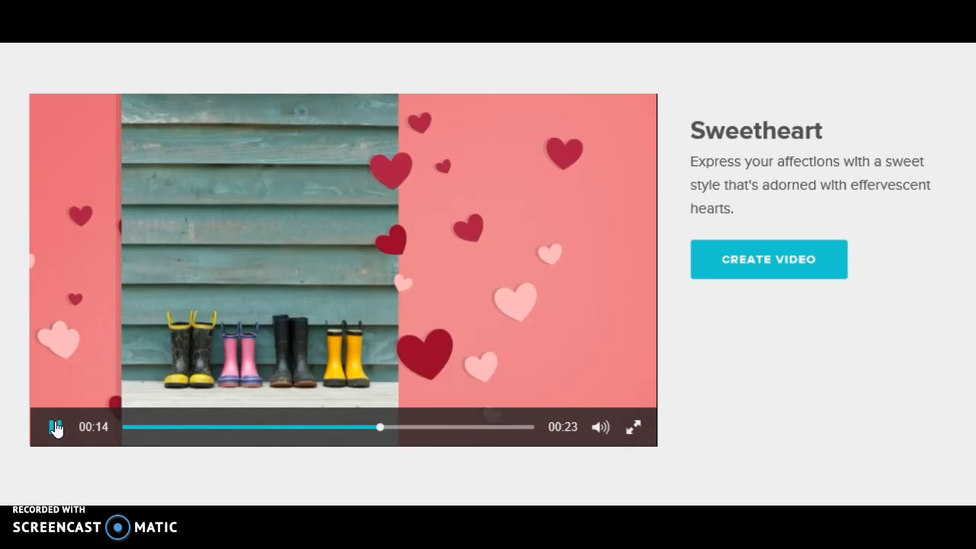
{"action": "left_click", "coordinate": [55, 426]}
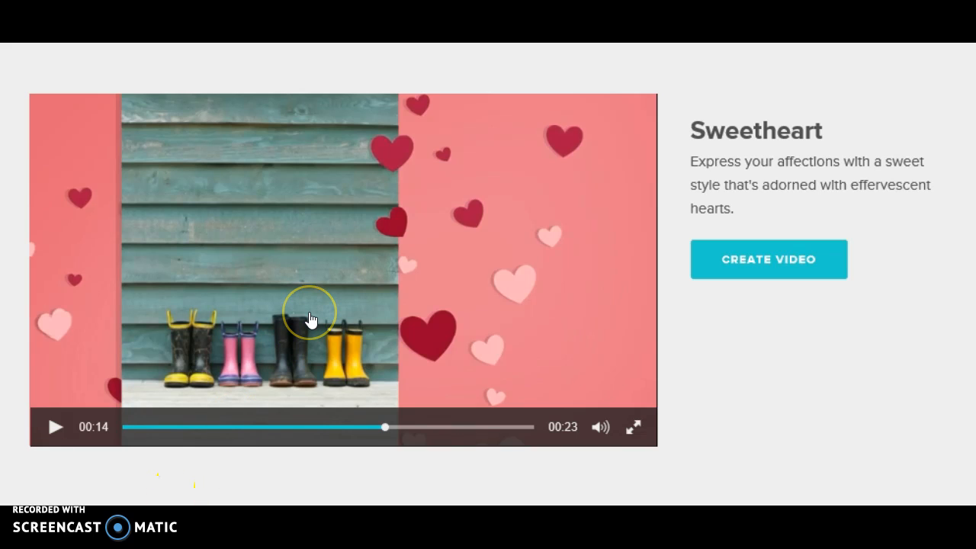
{"action": "left_click", "coordinate": [737, 258]}
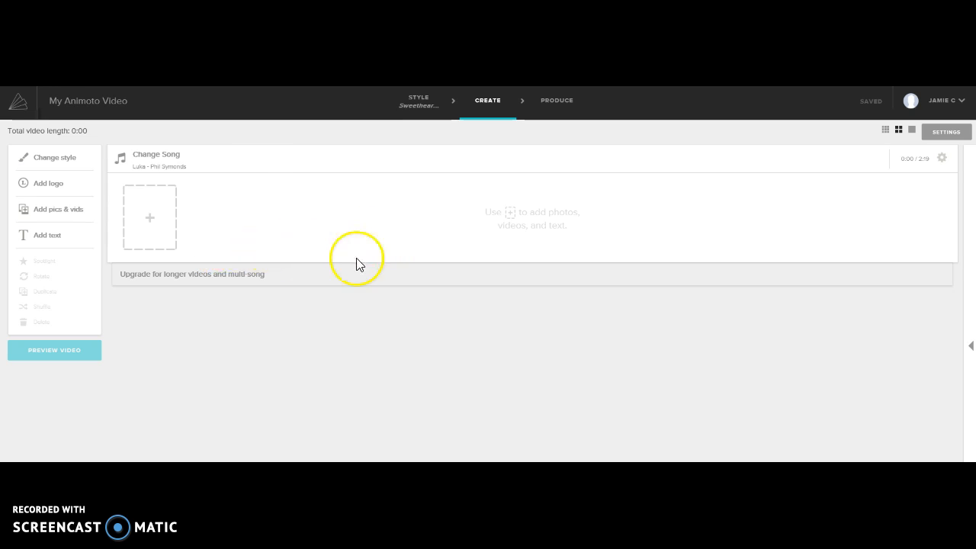
Step: Examine the song choices offered for this style and those popular for education, without selecting a different song
{"action": "left_click", "coordinate": [176, 162]}
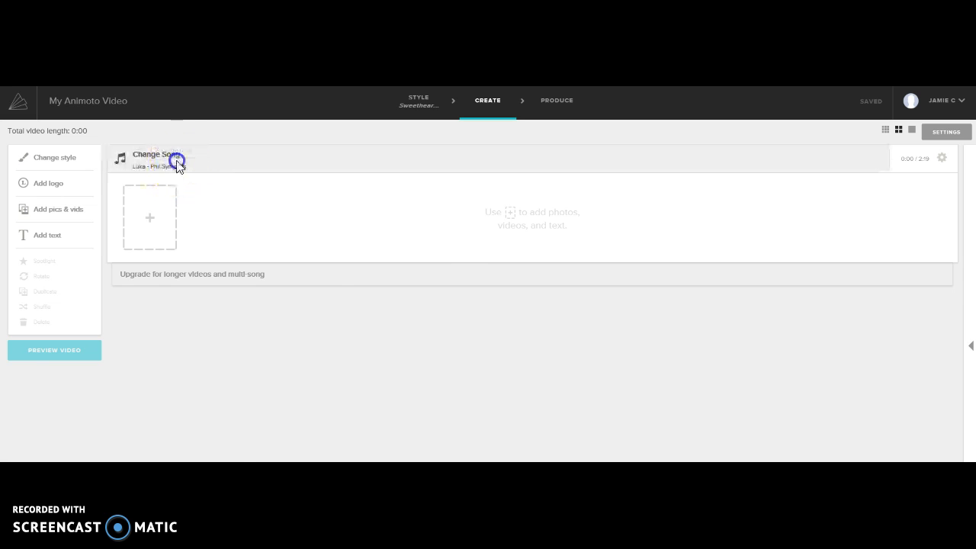
{"action": "mouse_move", "coordinate": [602, 304]}
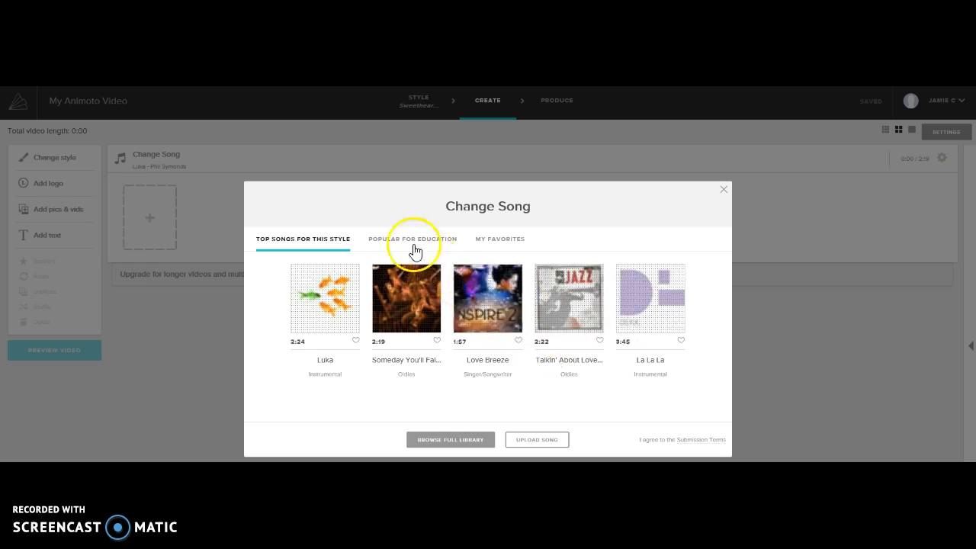
{"action": "mouse_move", "coordinate": [328, 329]}
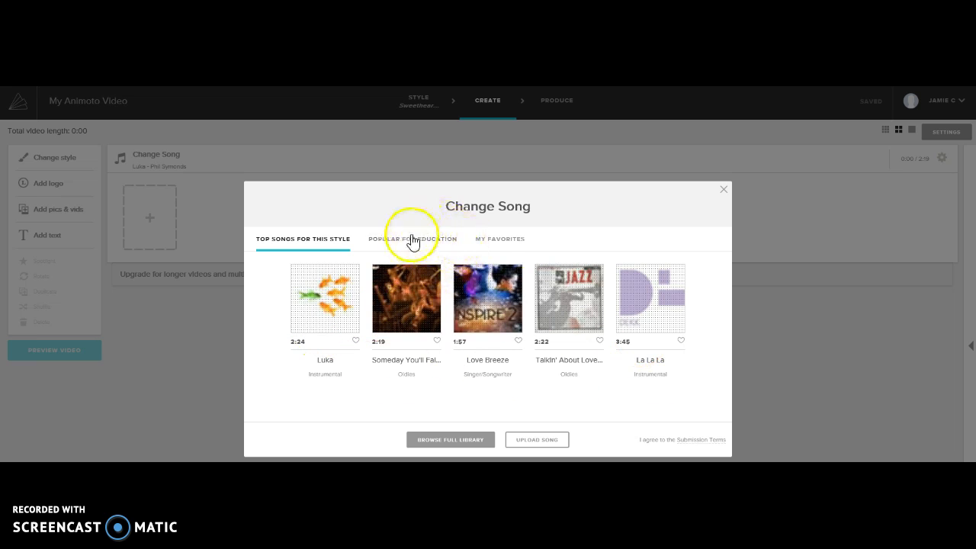
{"action": "left_click", "coordinate": [432, 247]}
{"action": "mouse_move", "coordinate": [330, 293]}
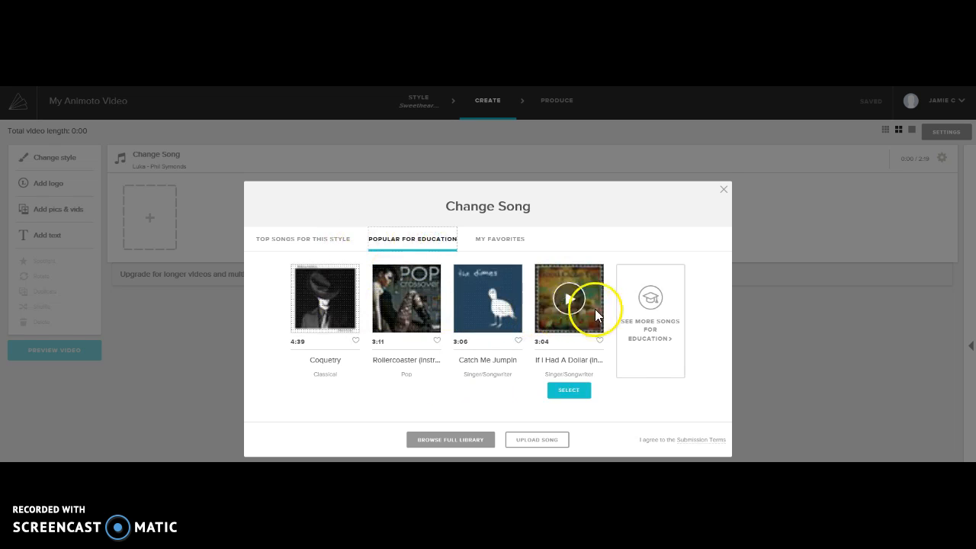
{"action": "left_click", "coordinate": [310, 242]}
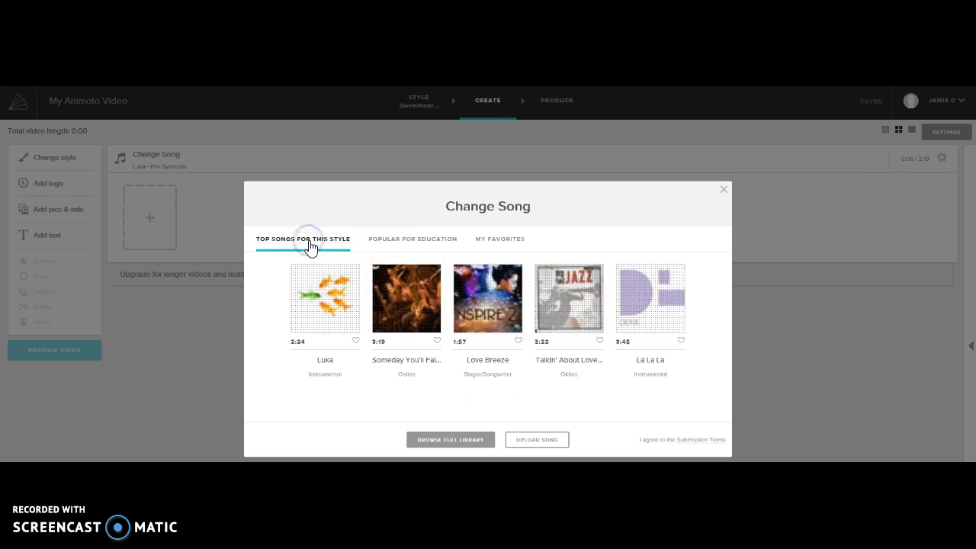
{"action": "mouse_move", "coordinate": [326, 304]}
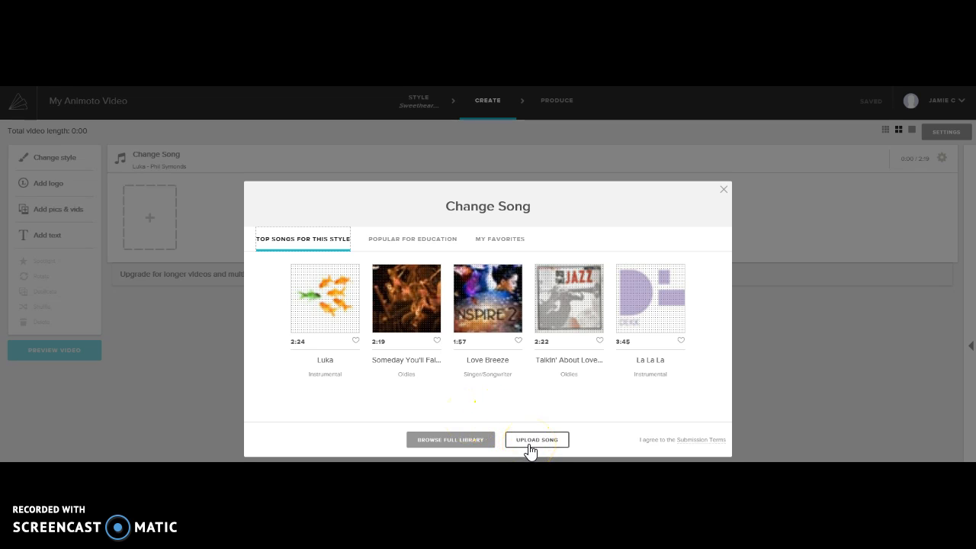
{"action": "mouse_move", "coordinate": [633, 310]}
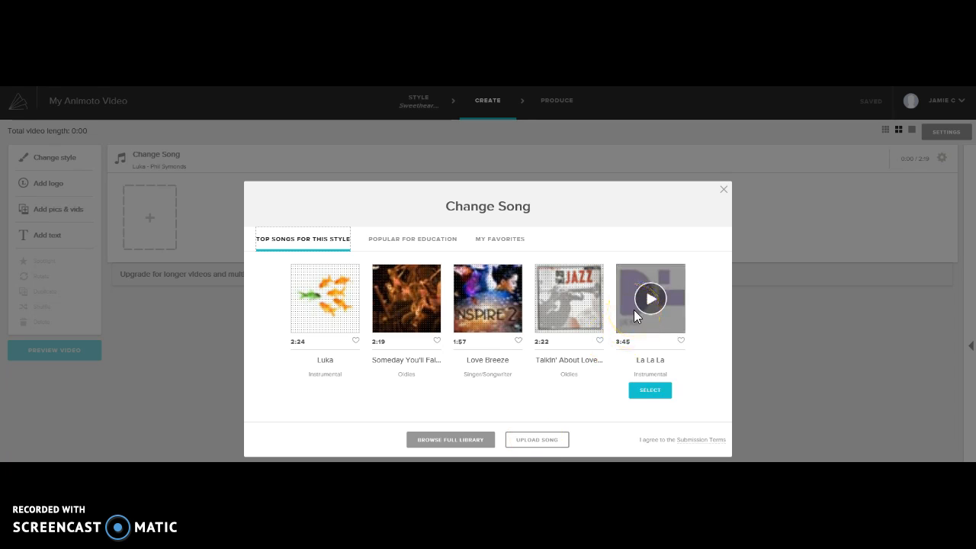
{"action": "left_click", "coordinate": [724, 190]}
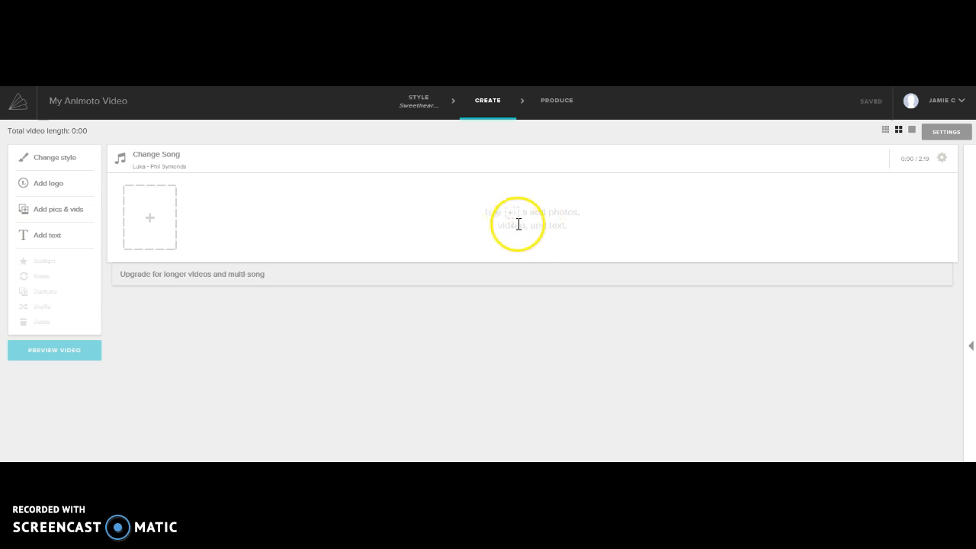
Step: Add a text slide titled "Valentine's Day" with a "By:" subtitle giving the author's full name, and save it
{"action": "left_click", "coordinate": [152, 230]}
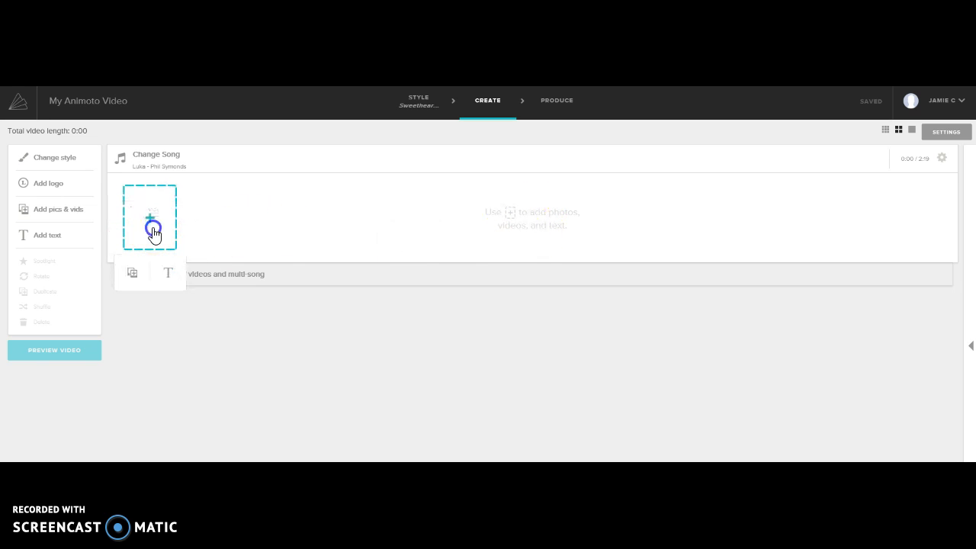
{"action": "left_click", "coordinate": [166, 280]}
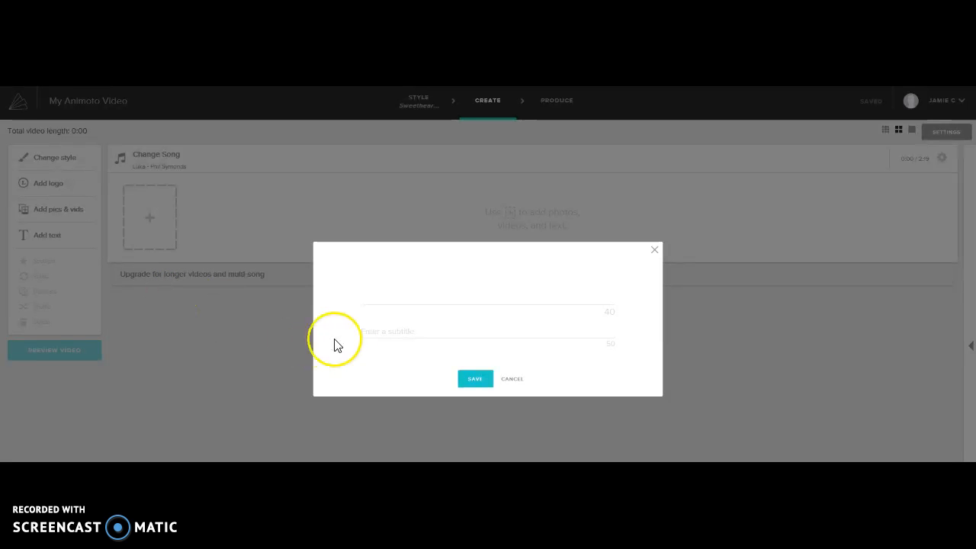
{"action": "left_click", "coordinate": [398, 333]}
{"action": "left_click", "coordinate": [387, 298]}
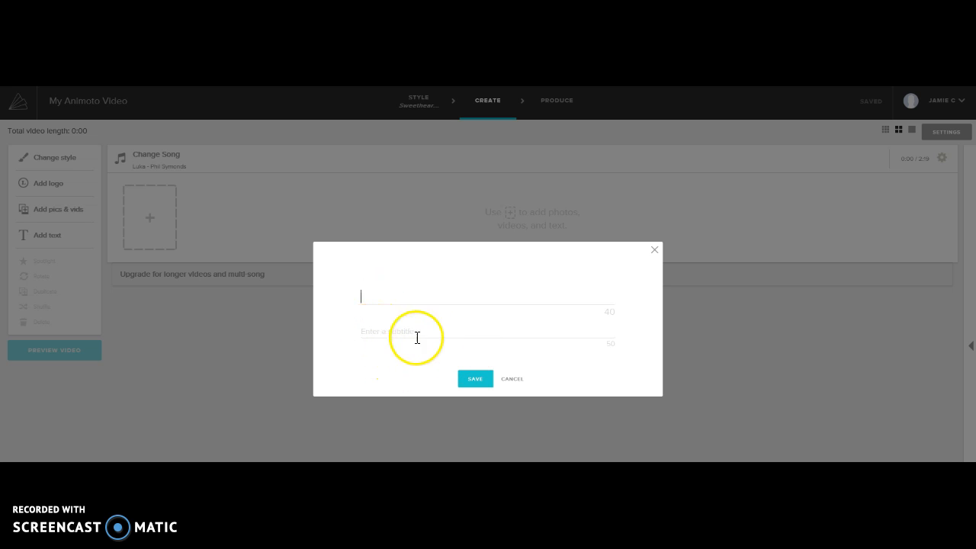
{"action": "type", "text": "Valentine's Day"}
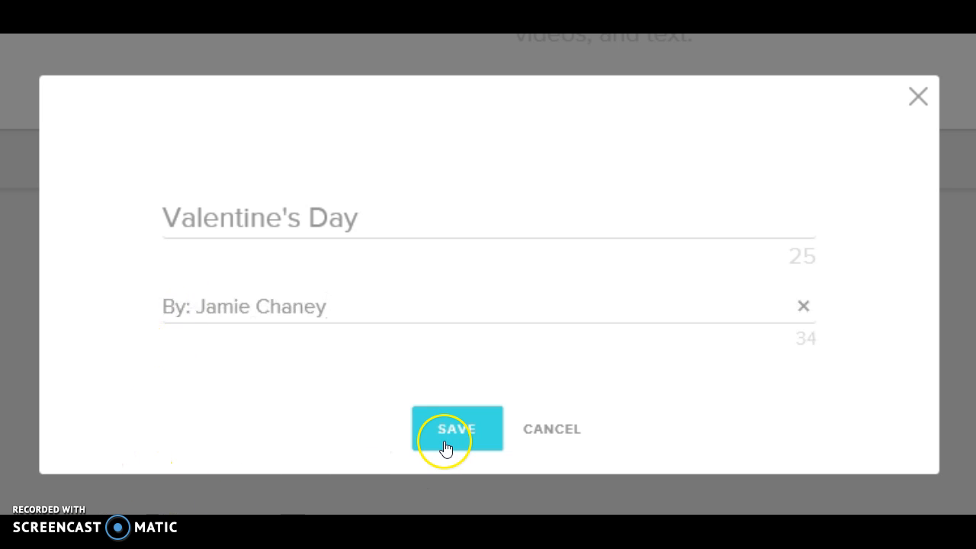
{"action": "left_click", "coordinate": [445, 442]}
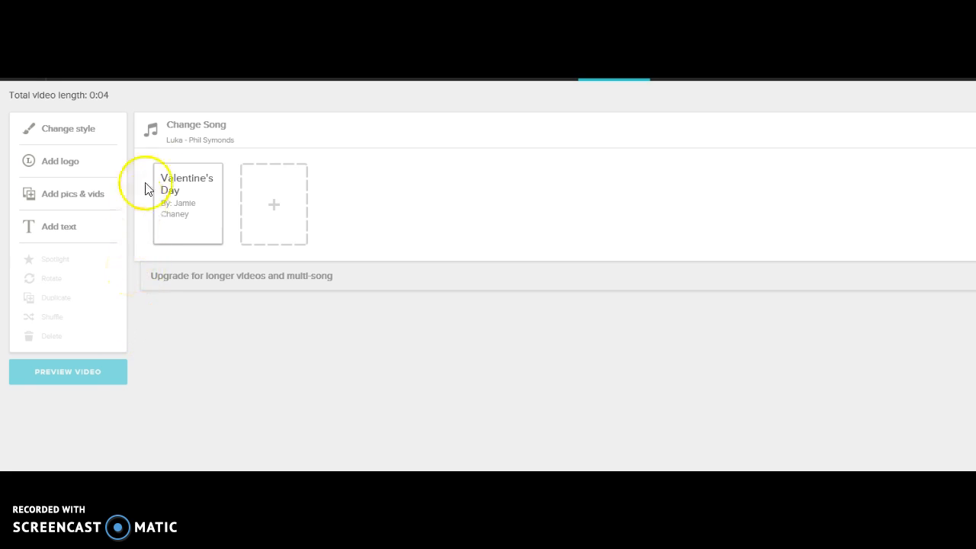
Step: Try the spotlight on the "Valentine's Day" title slide, remove it again, and close the slide's editor
{"action": "left_click", "coordinate": [161, 236]}
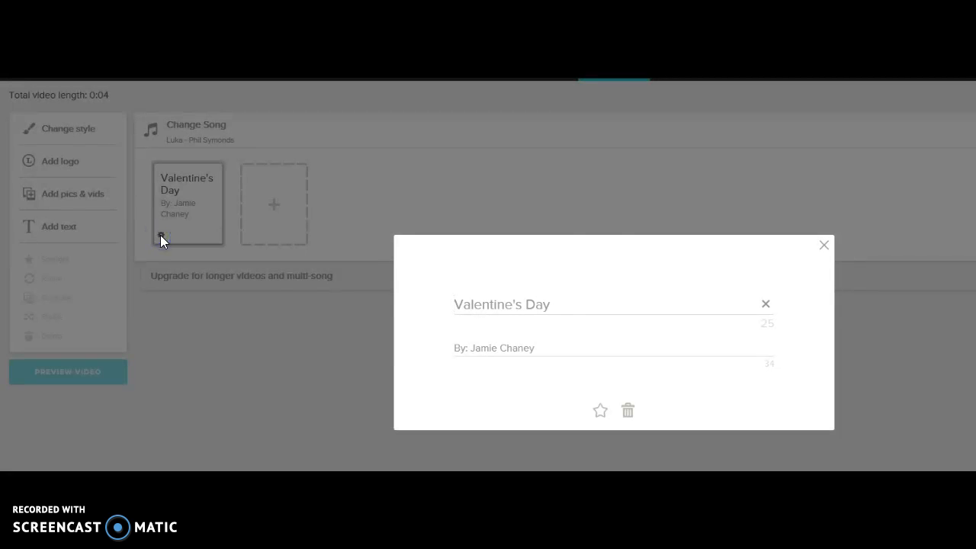
{"action": "left_click", "coordinate": [600, 412]}
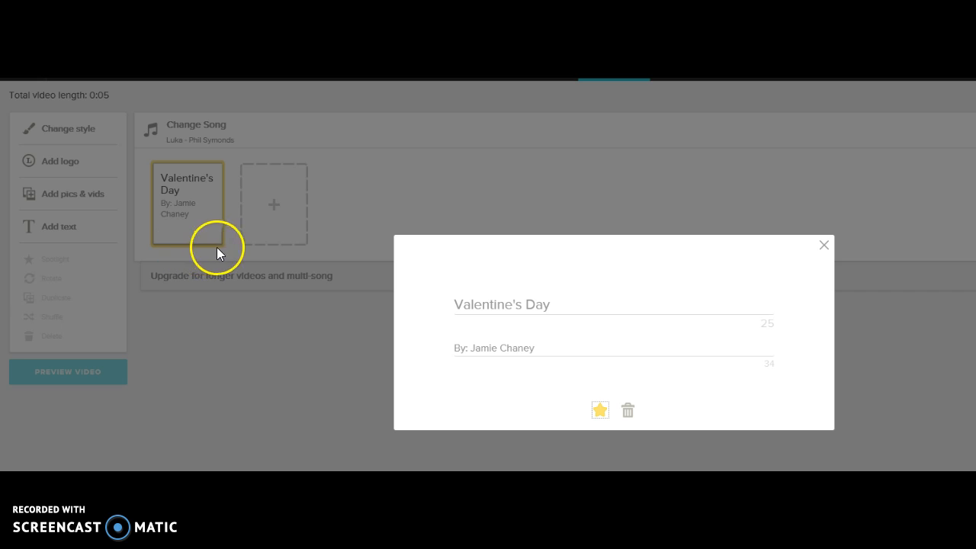
{"action": "left_click", "coordinate": [600, 412]}
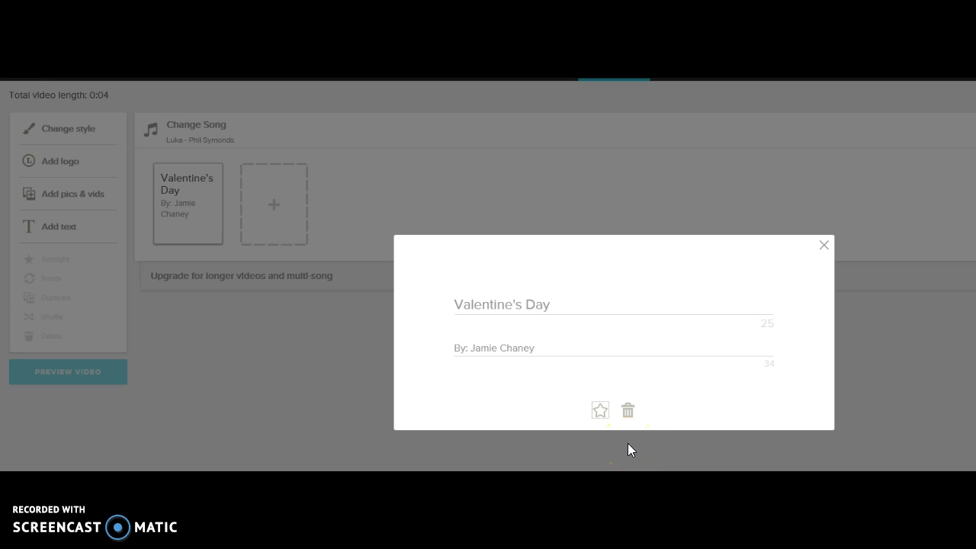
{"action": "left_click", "coordinate": [627, 410]}
{"action": "left_click", "coordinate": [823, 246]}
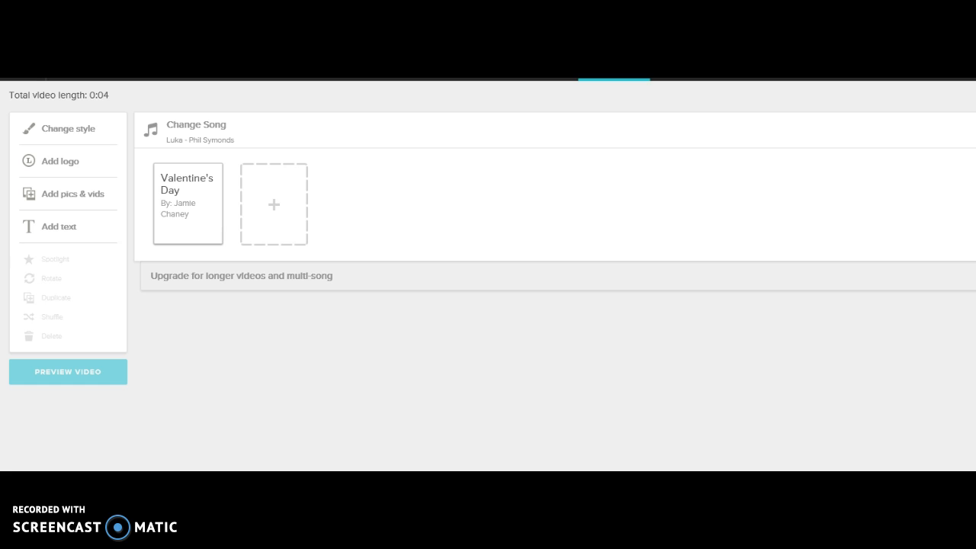
{"action": "left_click", "coordinate": [627, 219]}
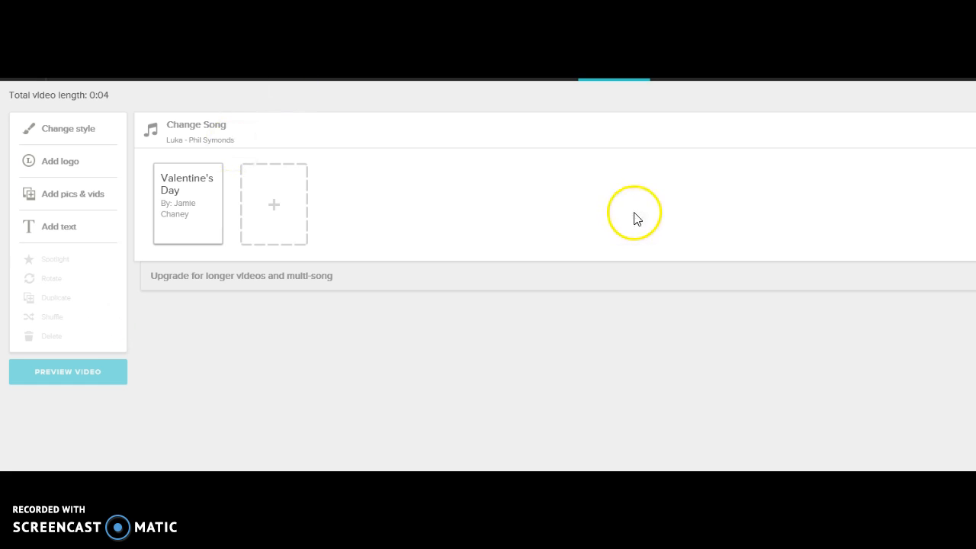
Step: Start adding pictures from the Image Library and browse the Valentines collection
{"action": "left_click", "coordinate": [268, 228]}
{"action": "left_click", "coordinate": [256, 275]}
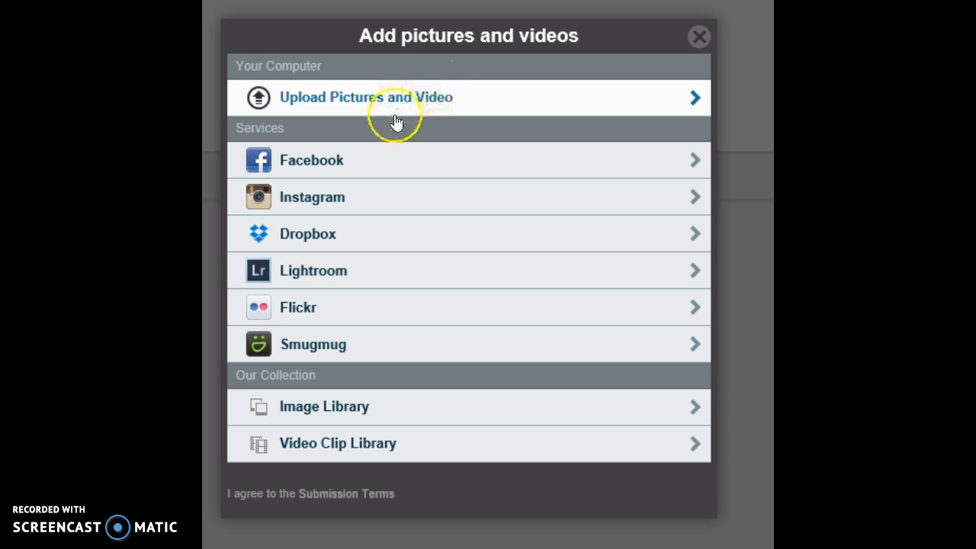
{"action": "left_click", "coordinate": [318, 425]}
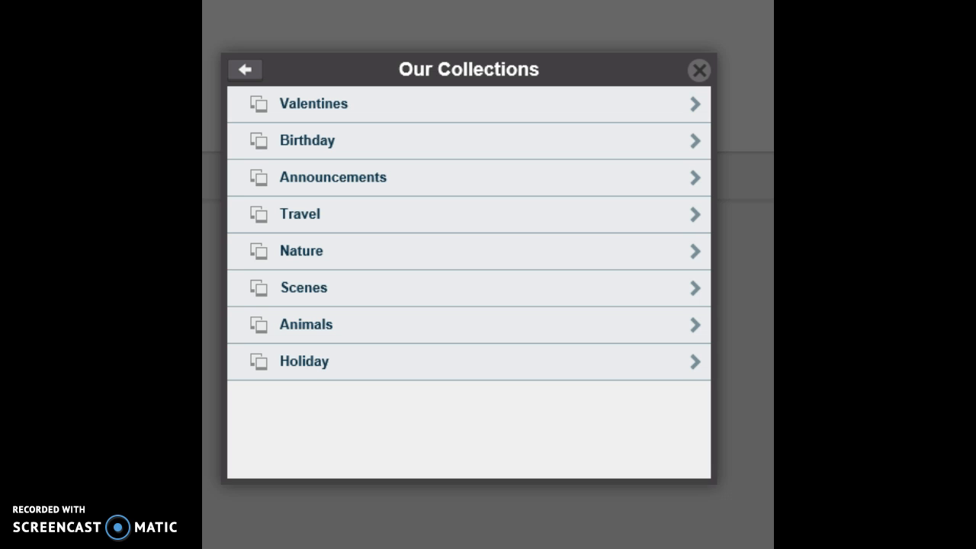
{"action": "left_click", "coordinate": [327, 113]}
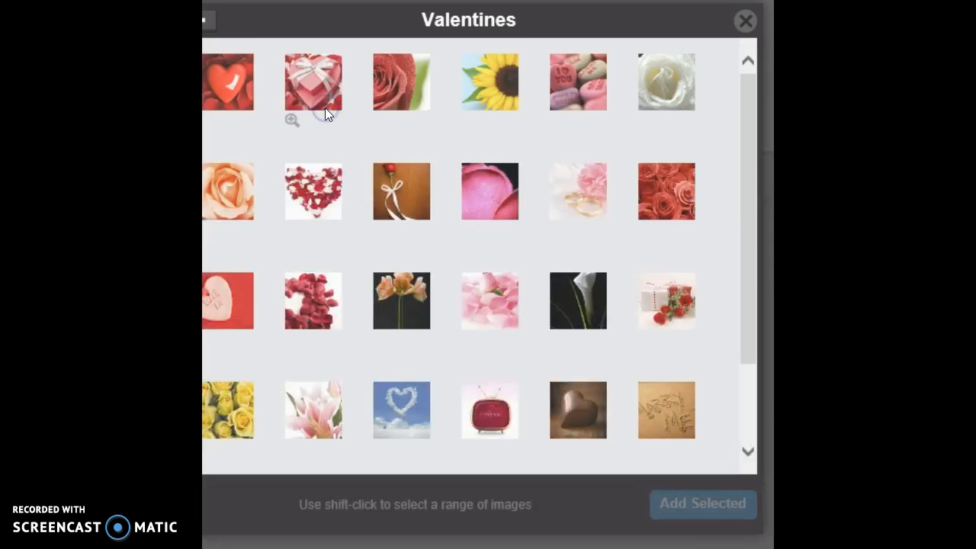
{"action": "left_click", "coordinate": [326, 113]}
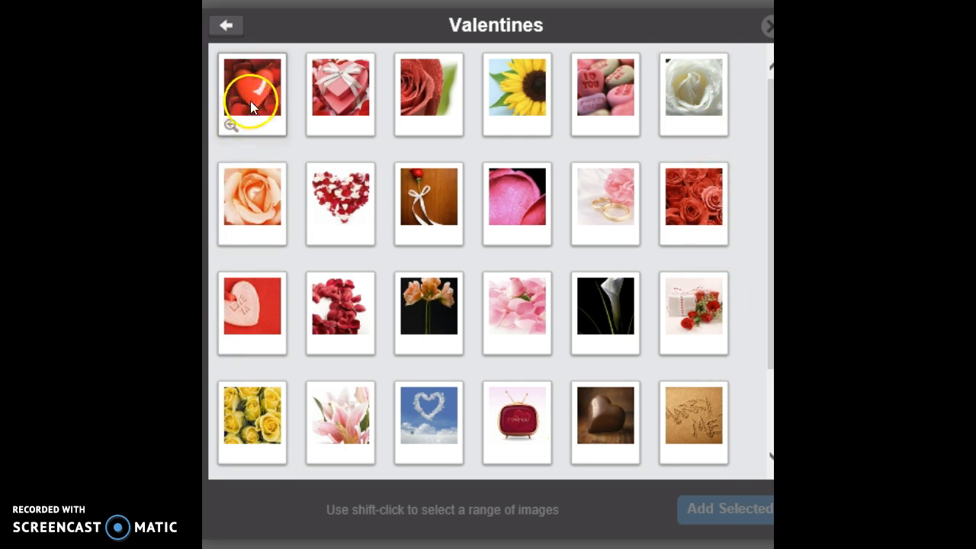
{"action": "scroll", "coordinate": [320, 114], "scroll_direction": "down", "scroll_amount": 2}
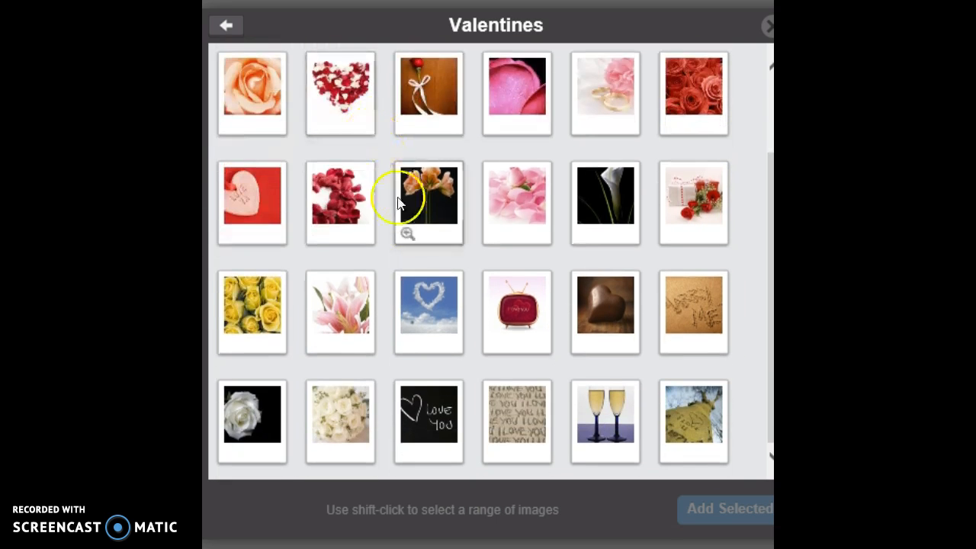
{"action": "scroll", "coordinate": [462, 427], "scroll_direction": "up", "scroll_amount": 2}
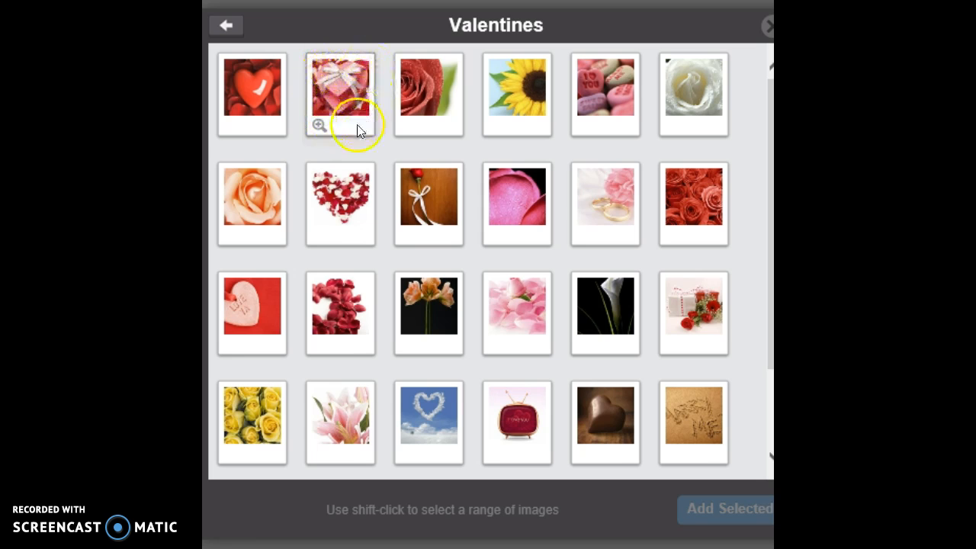
Step: View the pink heart-shaped gift box picture enlarged, and add it to the video
{"action": "left_click", "coordinate": [318, 127]}
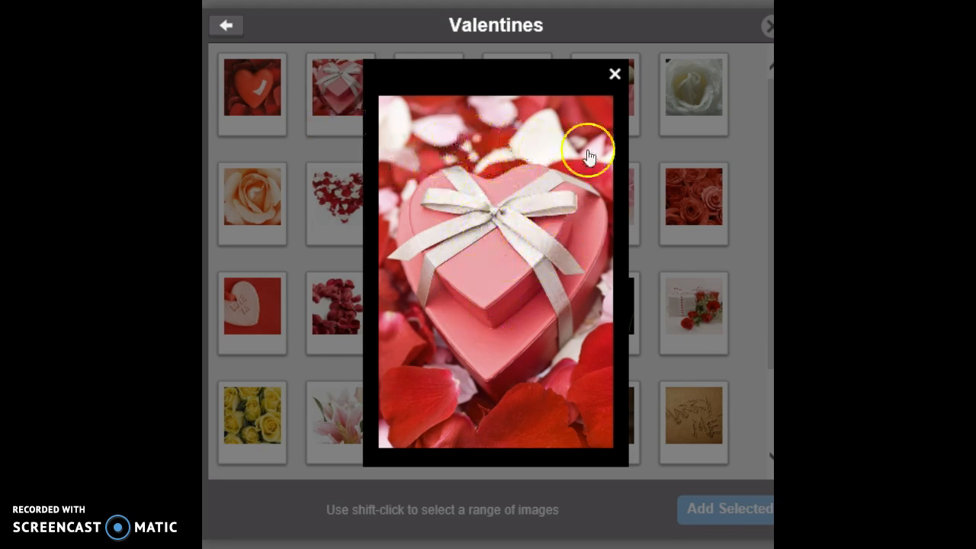
{"action": "left_click", "coordinate": [614, 75]}
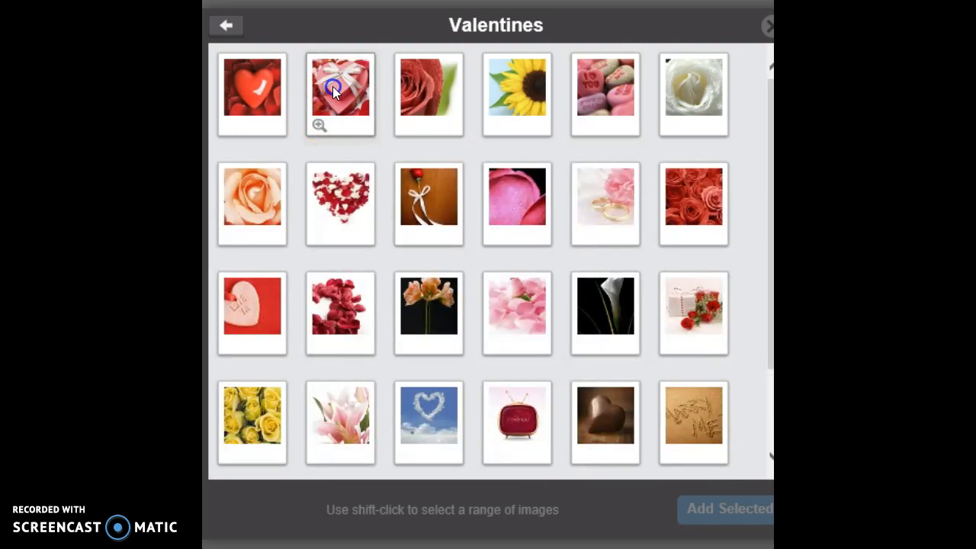
{"action": "left_click", "coordinate": [332, 86]}
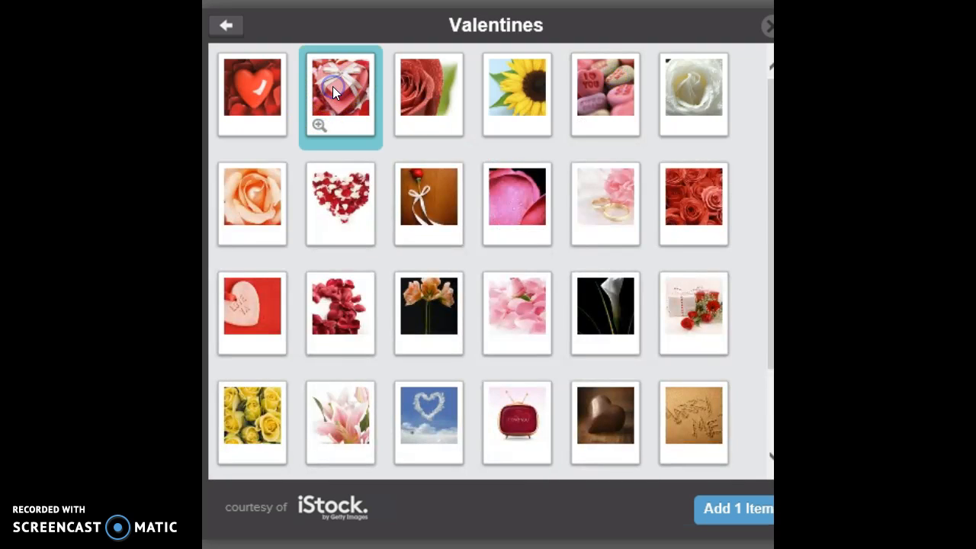
{"action": "left_click", "coordinate": [709, 510]}
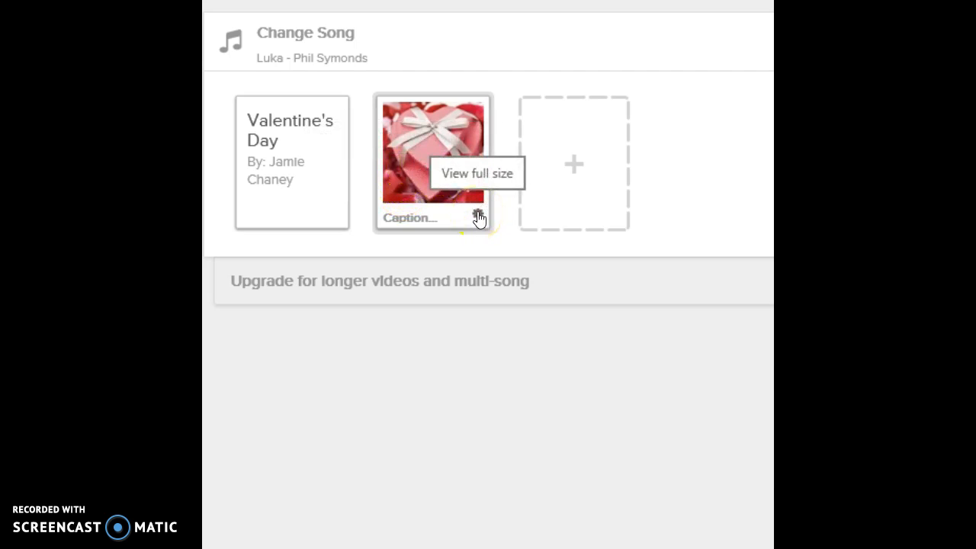
Step: Caption the heart-shaped gift box picture "A Day For Gift Giving" and save the caption
{"action": "left_click", "coordinate": [424, 219]}
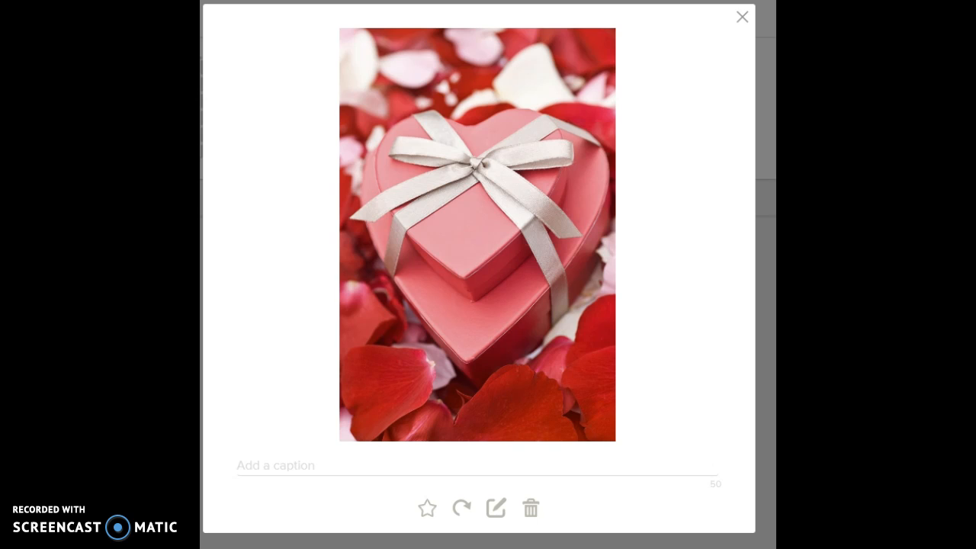
{"action": "left_click", "coordinate": [322, 465]}
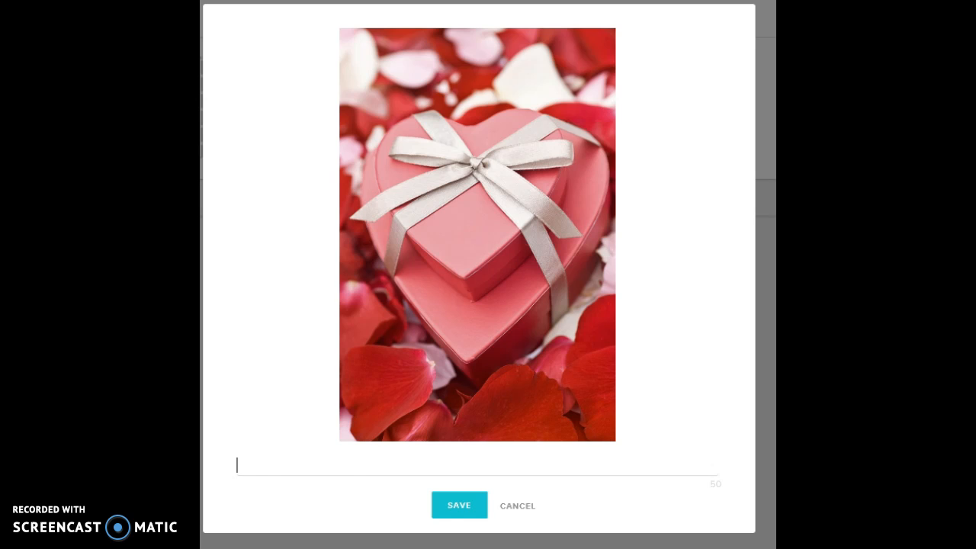
{"action": "type", "text": "A Day For Gift Giving"}
{"action": "left_click", "coordinate": [361, 462]}
{"action": "left_click_drag", "start_coordinate": [364, 461], "coordinate": [235, 463]}
{"action": "left_click", "coordinate": [368, 466]}
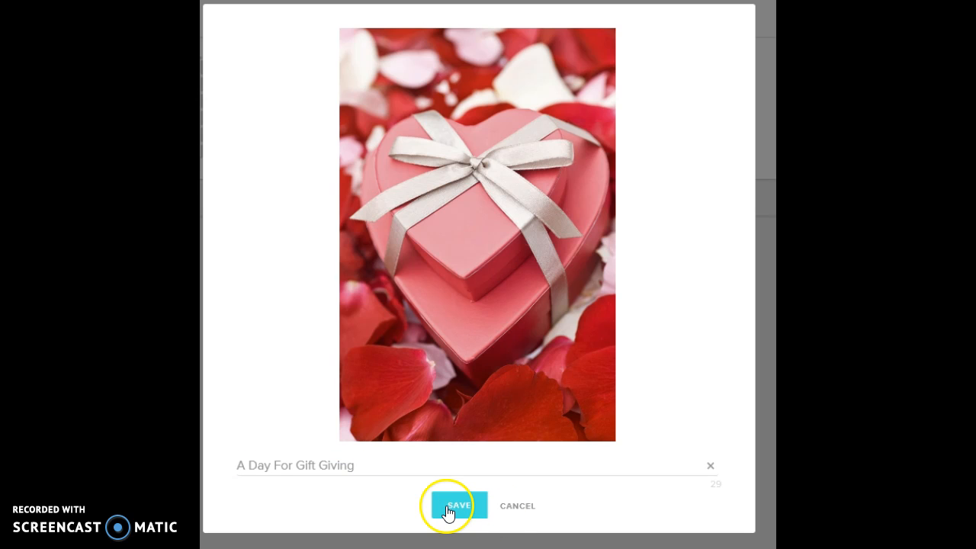
{"action": "left_click", "coordinate": [450, 509]}
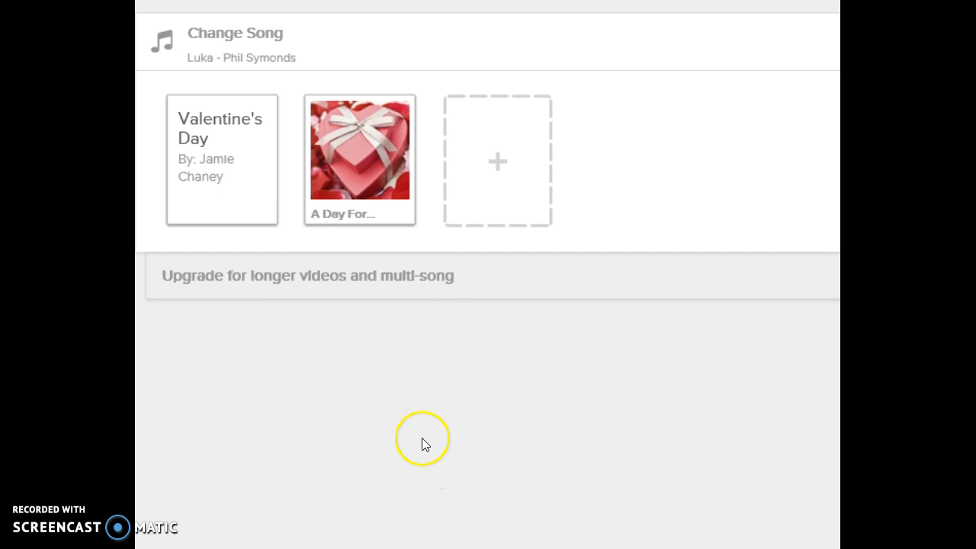
Step: Add the red roses picture from the Image Library's Valentines collection after the gift box picture
{"action": "mouse_move", "coordinate": [336, 226]}
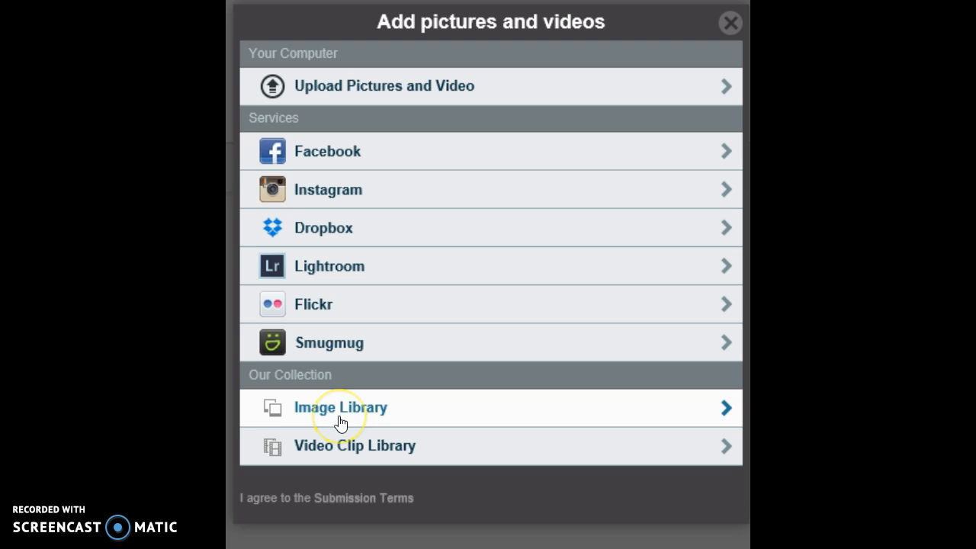
{"action": "left_click", "coordinate": [340, 424]}
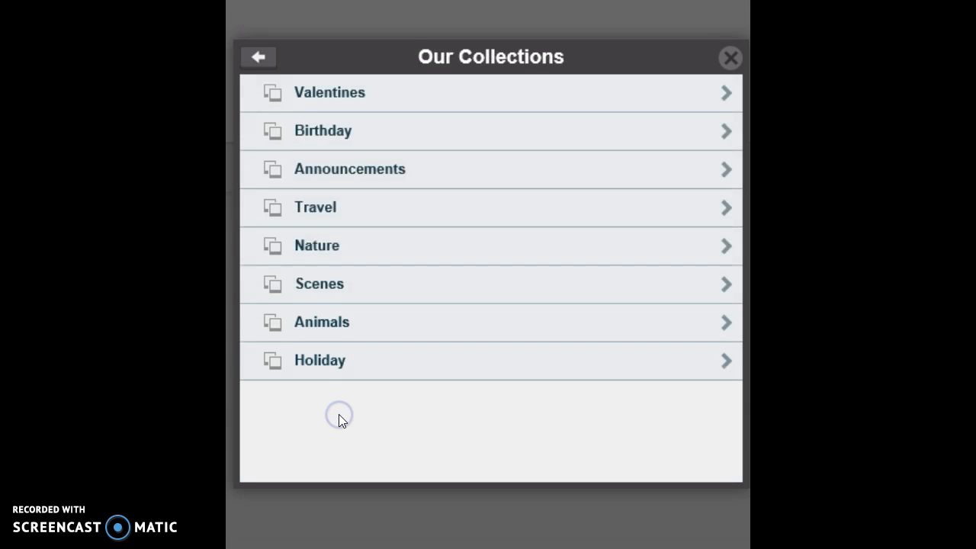
{"action": "left_click", "coordinate": [350, 102]}
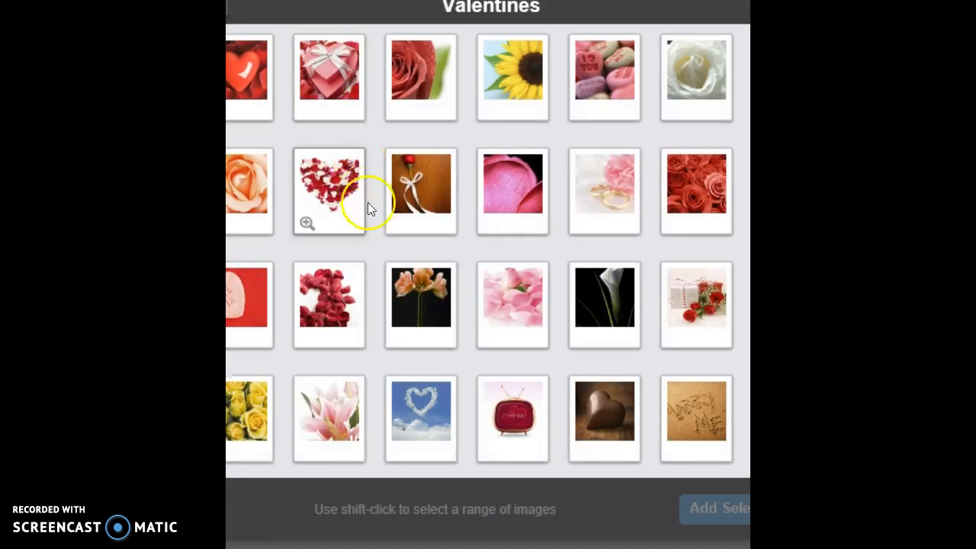
{"action": "left_click", "coordinate": [710, 176]}
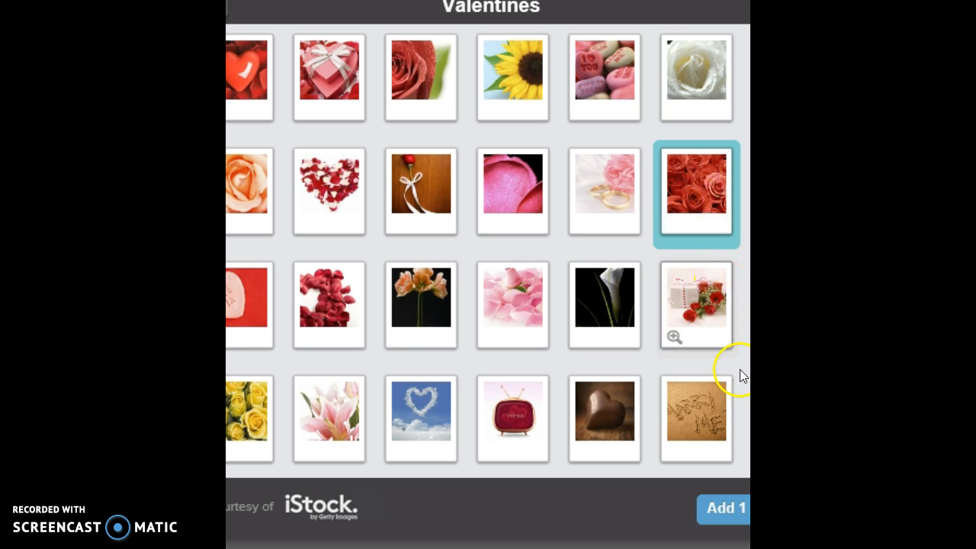
{"action": "left_click", "coordinate": [706, 521]}
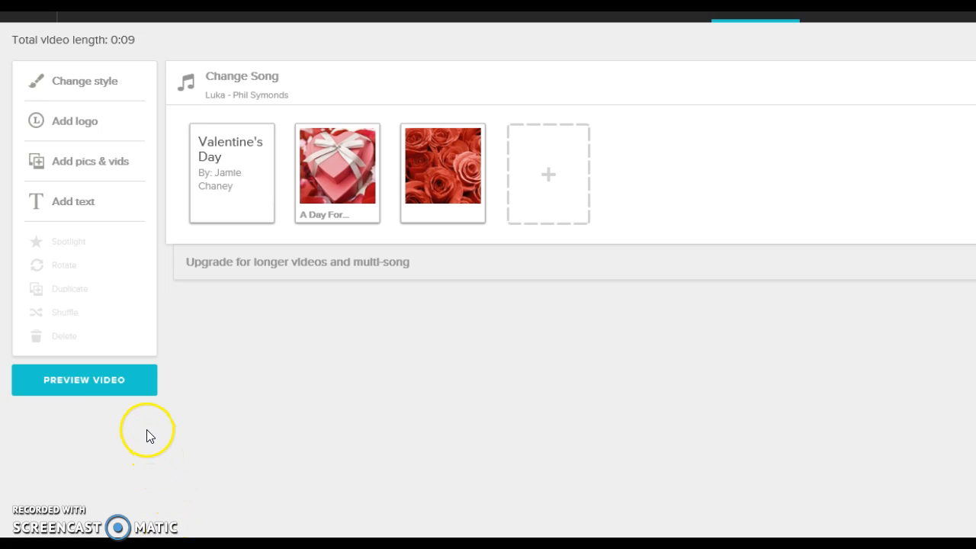
Step: Preview the video through the title slide and both pictures, and pause playback
{"action": "left_click", "coordinate": [103, 381]}
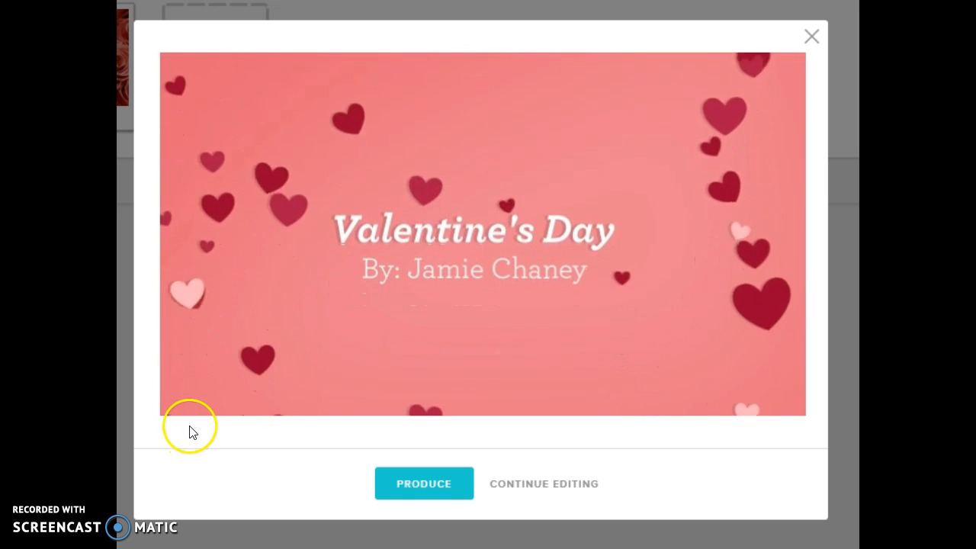
{"action": "mouse_move", "coordinate": [185, 398]}
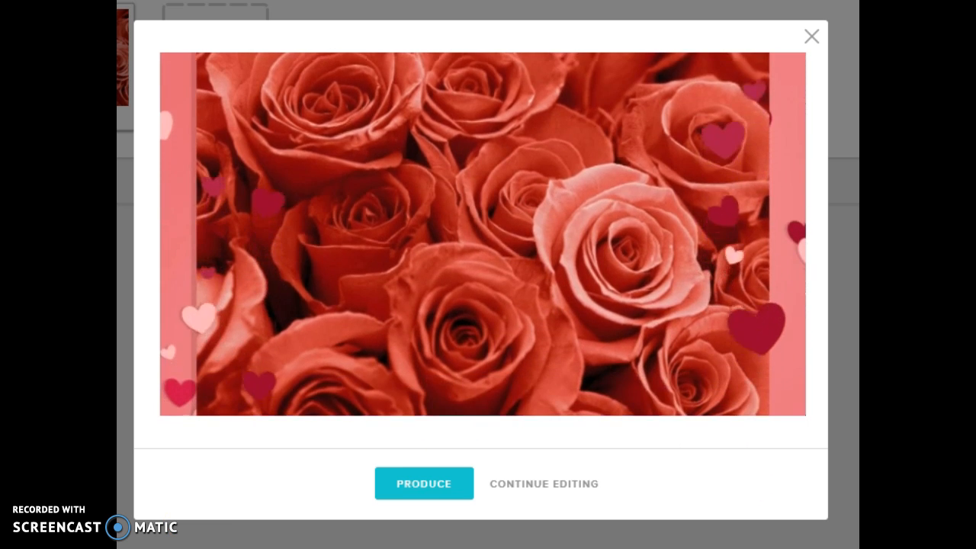
{"action": "mouse_move", "coordinate": [183, 323]}
{"action": "left_click", "coordinate": [183, 398]}
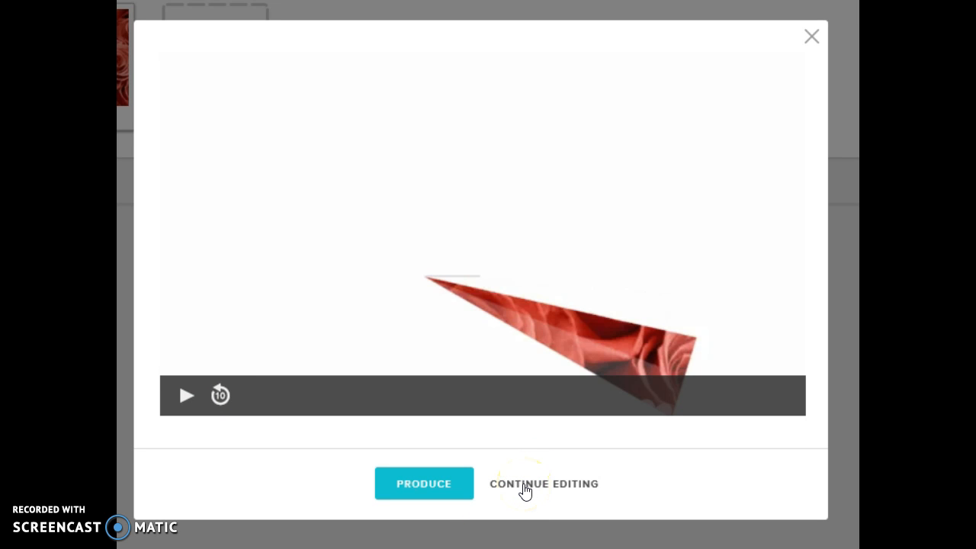
Step: Produce the video and finish its details form, keeping the default title, producer name and cover image
{"action": "left_click", "coordinate": [426, 491]}
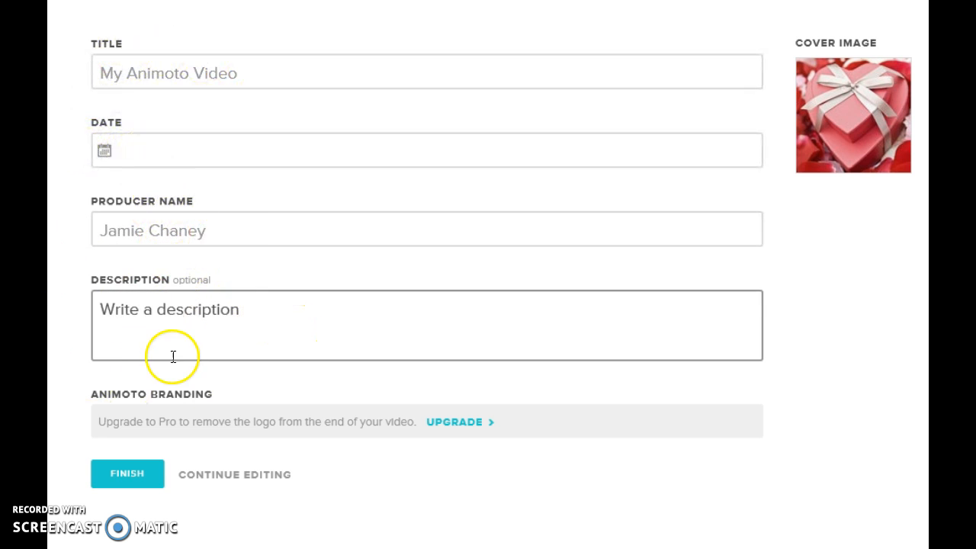
{"action": "mouse_move", "coordinate": [849, 107]}
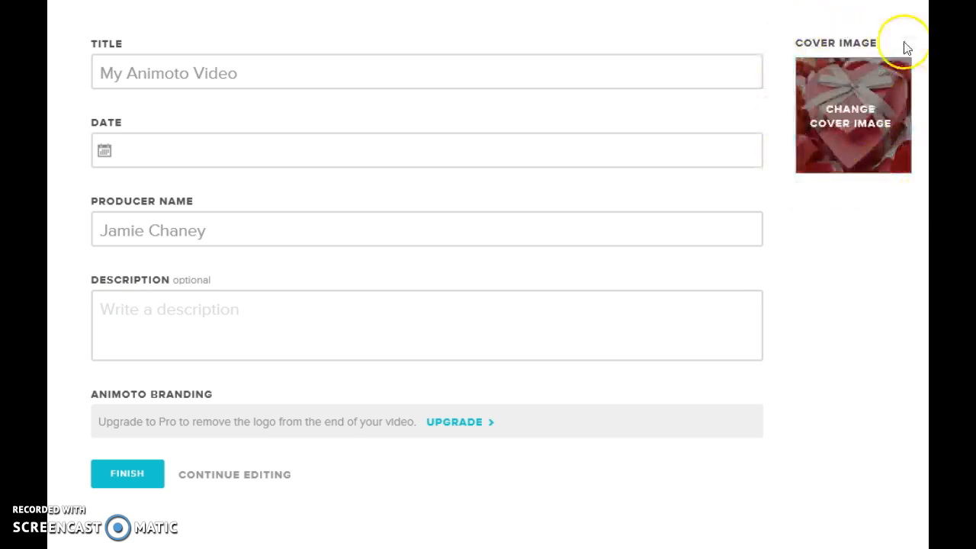
{"action": "left_click", "coordinate": [119, 478]}
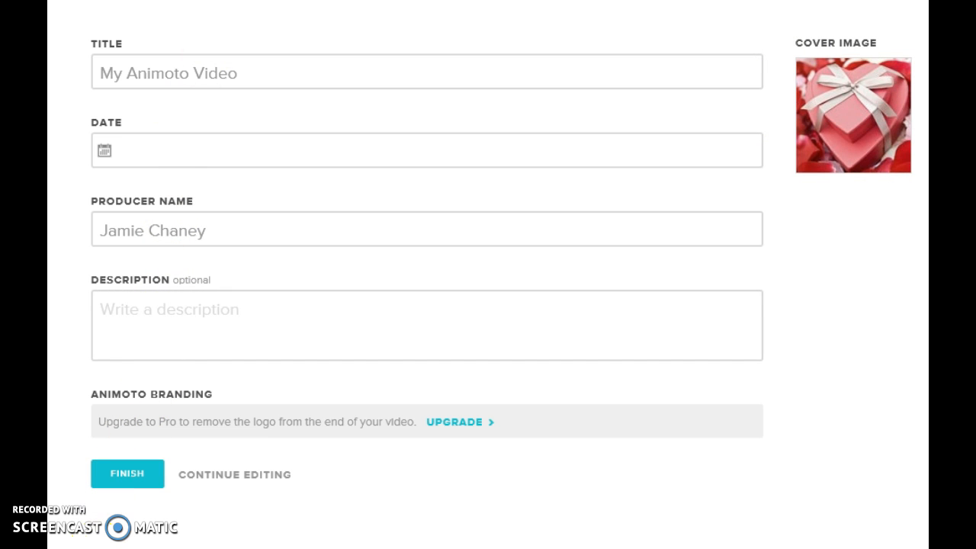